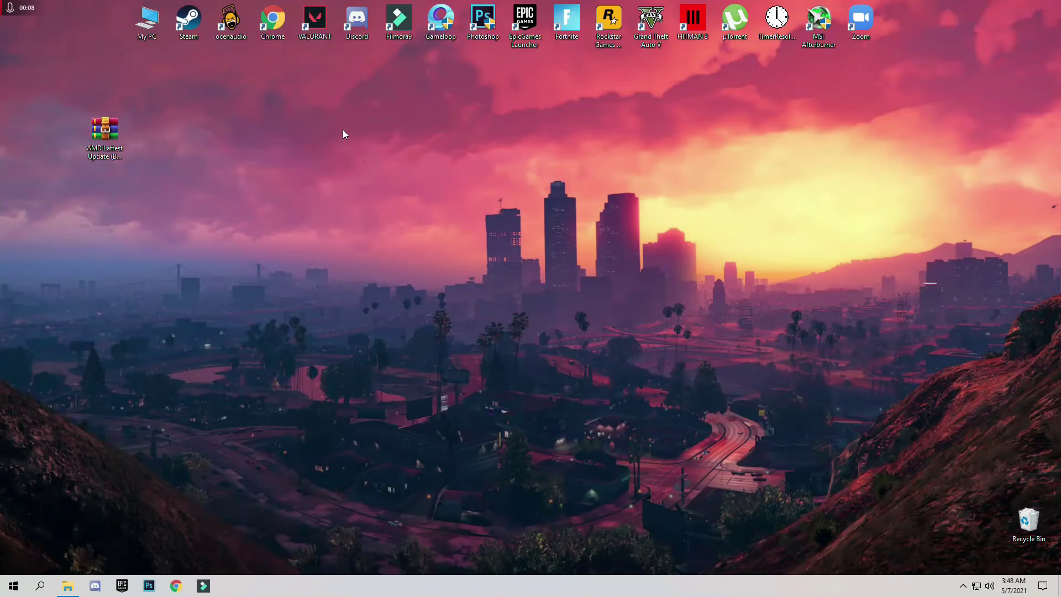
Step: Launch Radeon Software, open Global Graphics, and try the Standard profile
{"action": "right_click", "coordinate": [343, 131]}
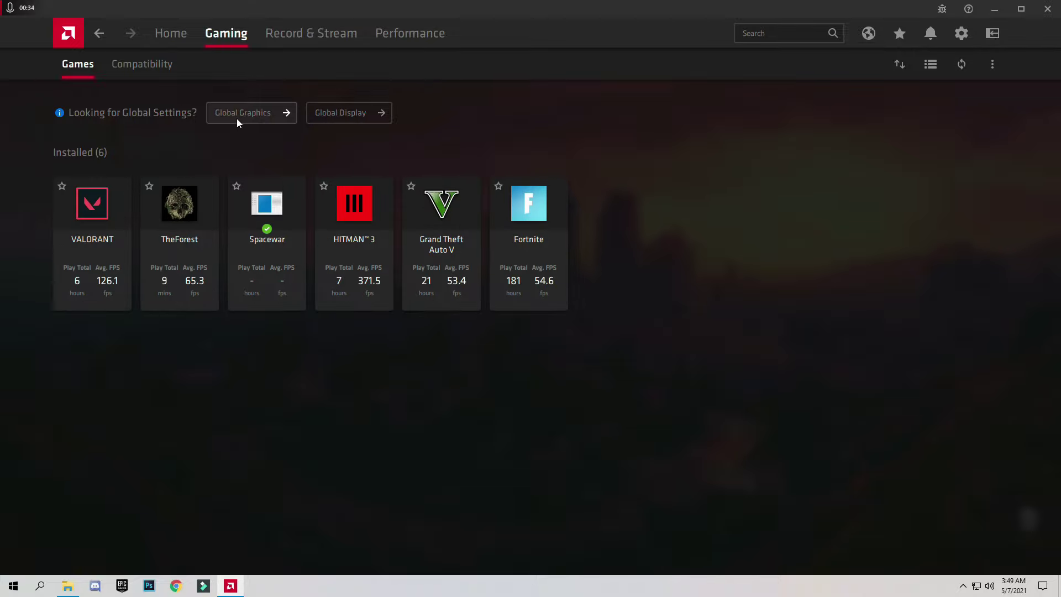
{"action": "left_click", "coordinate": [249, 115]}
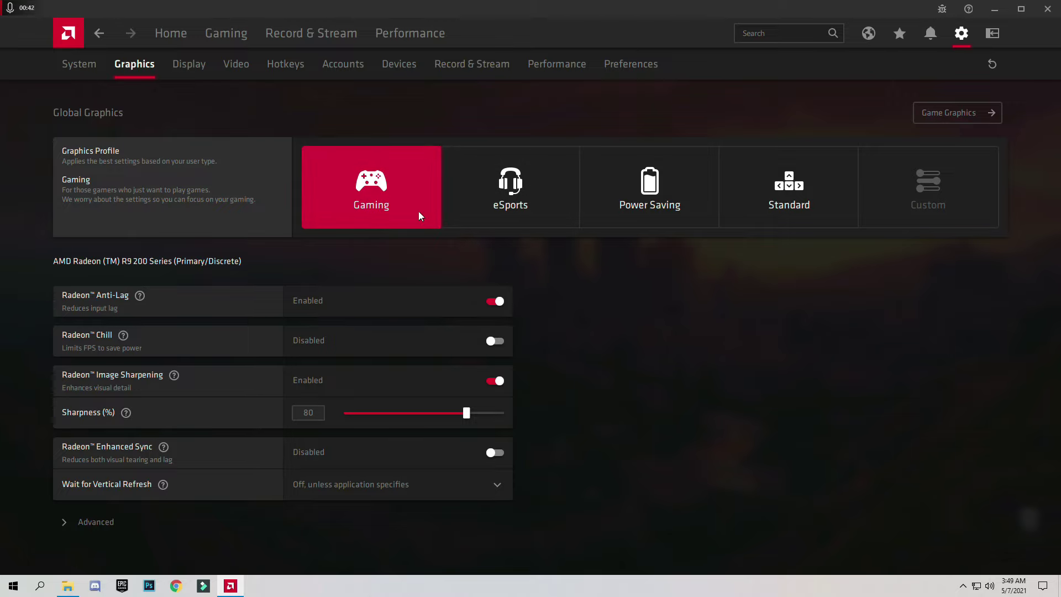
{"action": "left_click", "coordinate": [765, 204]}
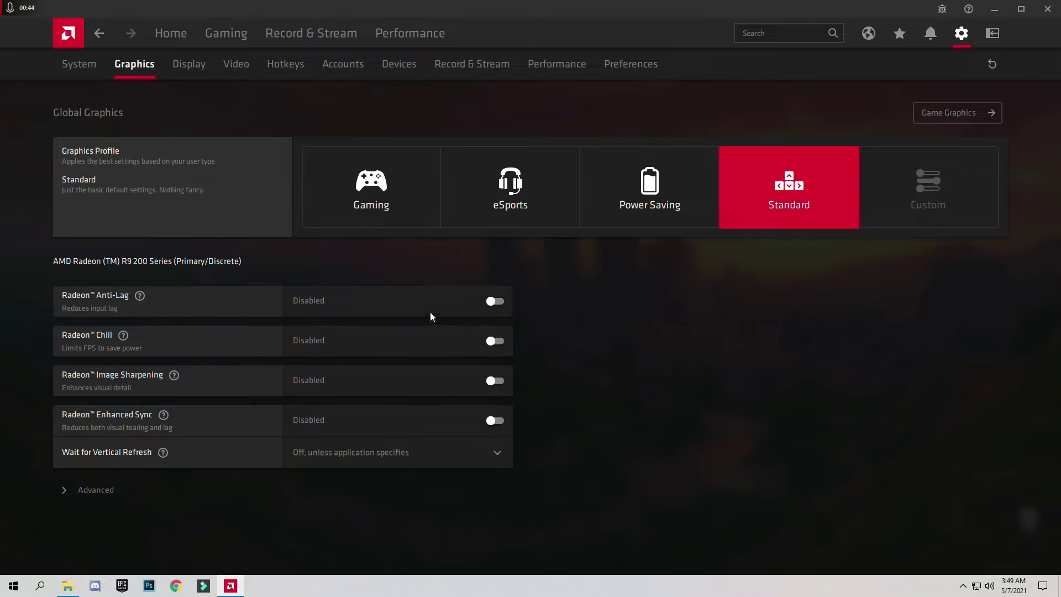
Step: Expand the Advanced options and reapply the Gaming profile, reviewing its settings
{"action": "left_click", "coordinate": [79, 488]}
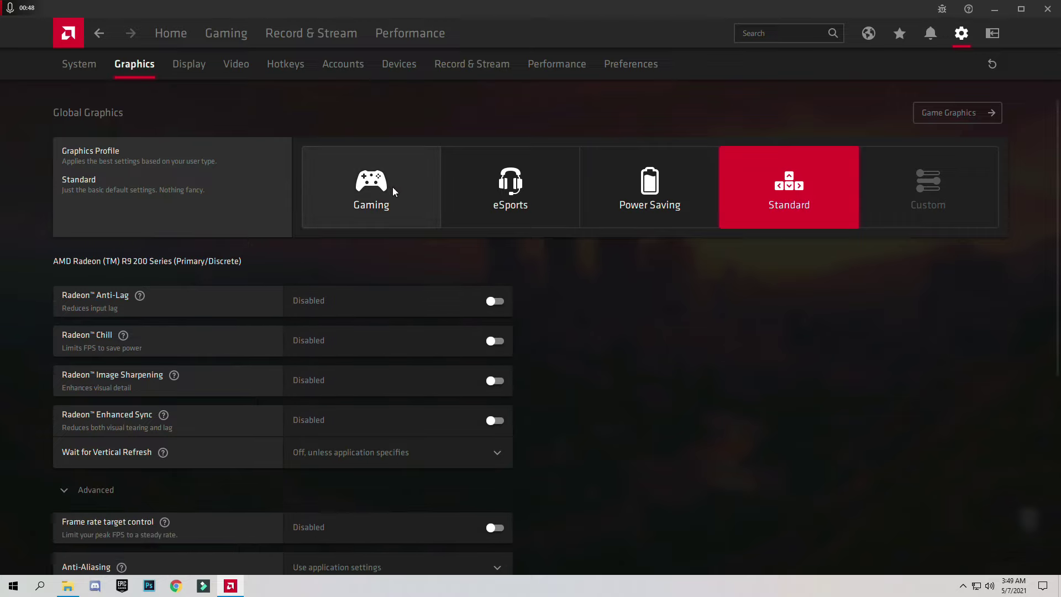
{"action": "left_click", "coordinate": [376, 205]}
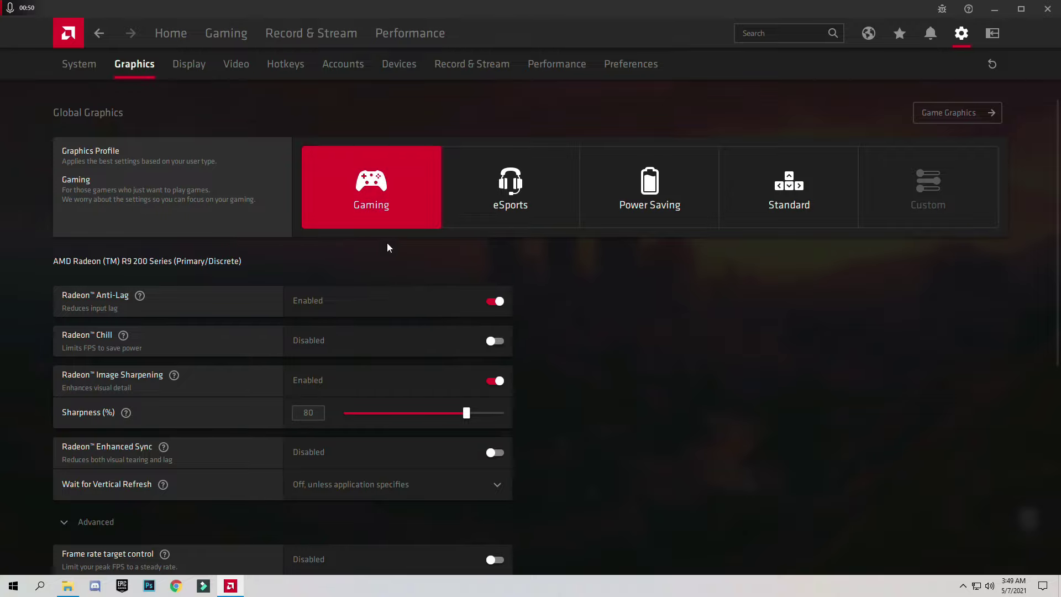
{"action": "scroll", "coordinate": [409, 182], "scroll_direction": "down", "scroll_amount": 3}
{"action": "scroll", "coordinate": [480, 224], "scroll_direction": "down", "scroll_amount": 3}
{"action": "scroll", "coordinate": [479, 224], "scroll_direction": "up", "scroll_amount": 6}
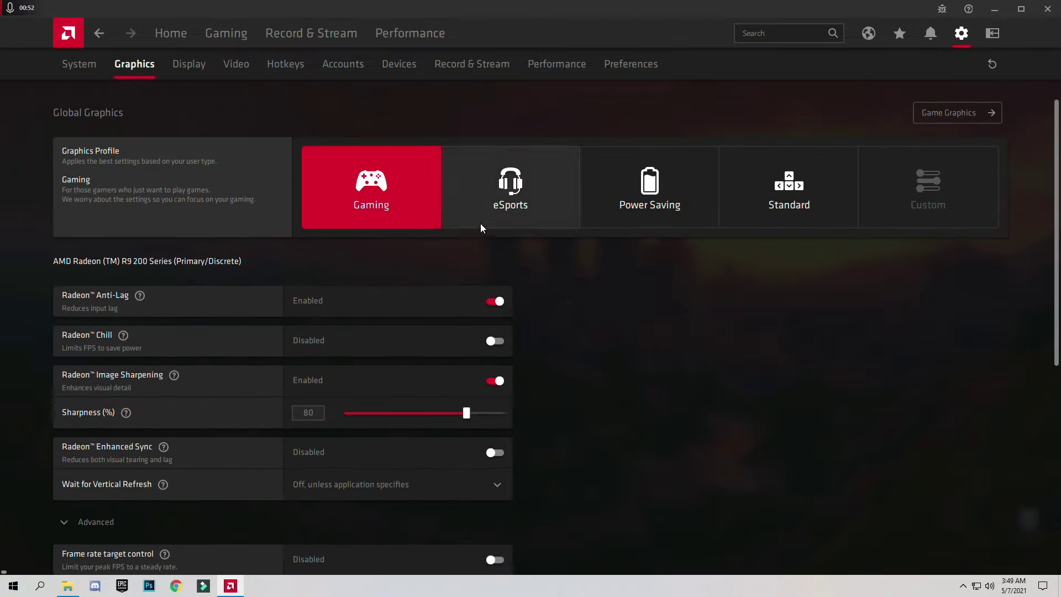
{"action": "scroll", "coordinate": [444, 340], "scroll_direction": "down", "scroll_amount": 4}
{"action": "scroll", "coordinate": [489, 354], "scroll_direction": "down", "scroll_amount": 3}
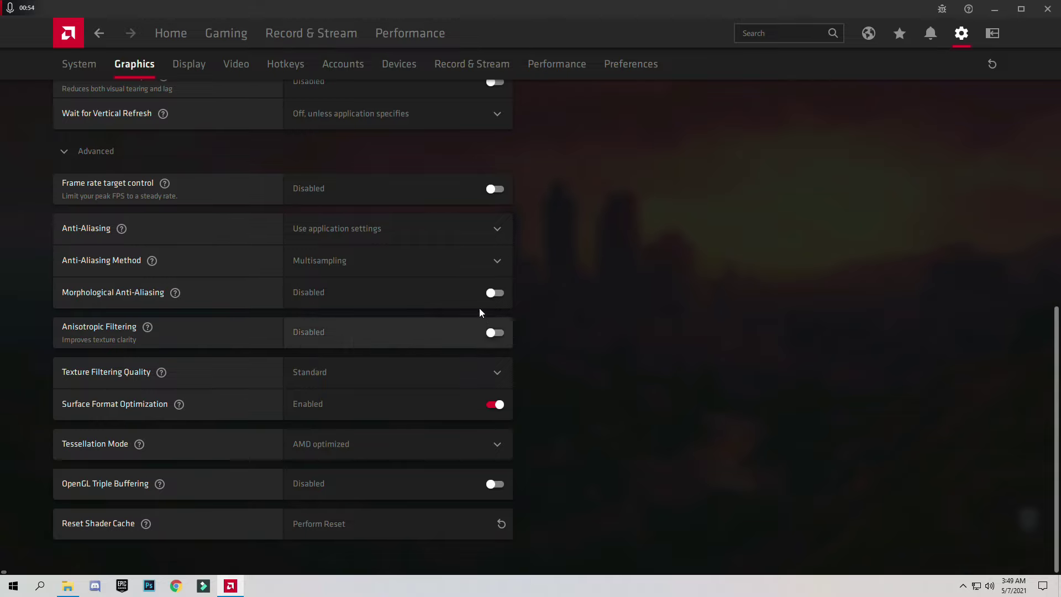
{"action": "scroll", "coordinate": [481, 311], "scroll_direction": "up", "scroll_amount": 7}
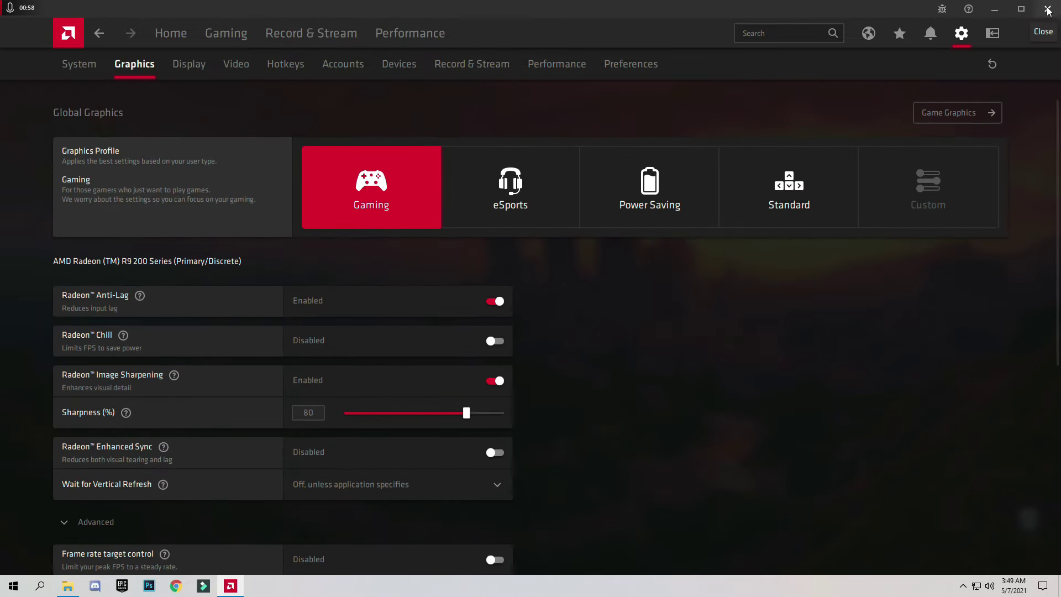
Step: Close Radeon Software and extract the AMD Lattest Update (Boost Pack) archive onto the desktop
{"action": "left_click", "coordinate": [1048, 10]}
{"action": "left_click_drag", "start_coordinate": [100, 136], "coordinate": [67, 211]}
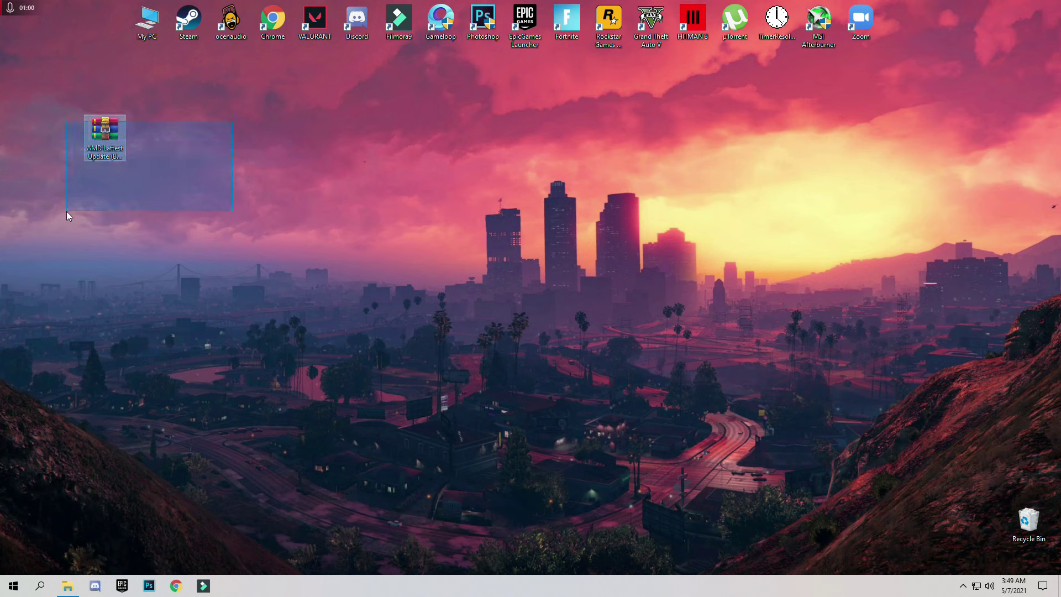
{"action": "left_click_drag", "start_coordinate": [100, 141], "coordinate": [156, 194]}
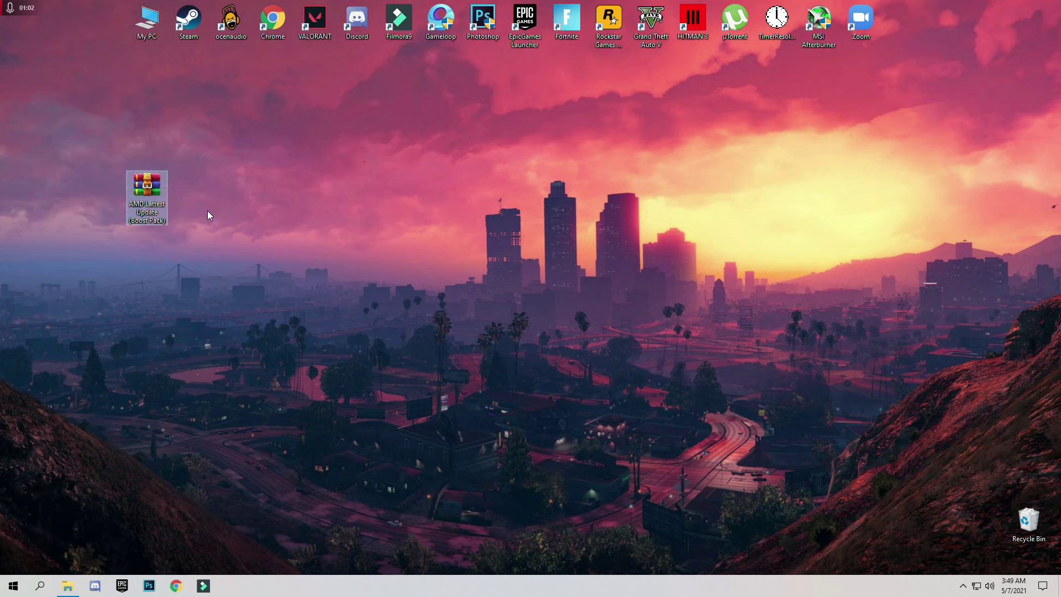
{"action": "right_click", "coordinate": [155, 194]}
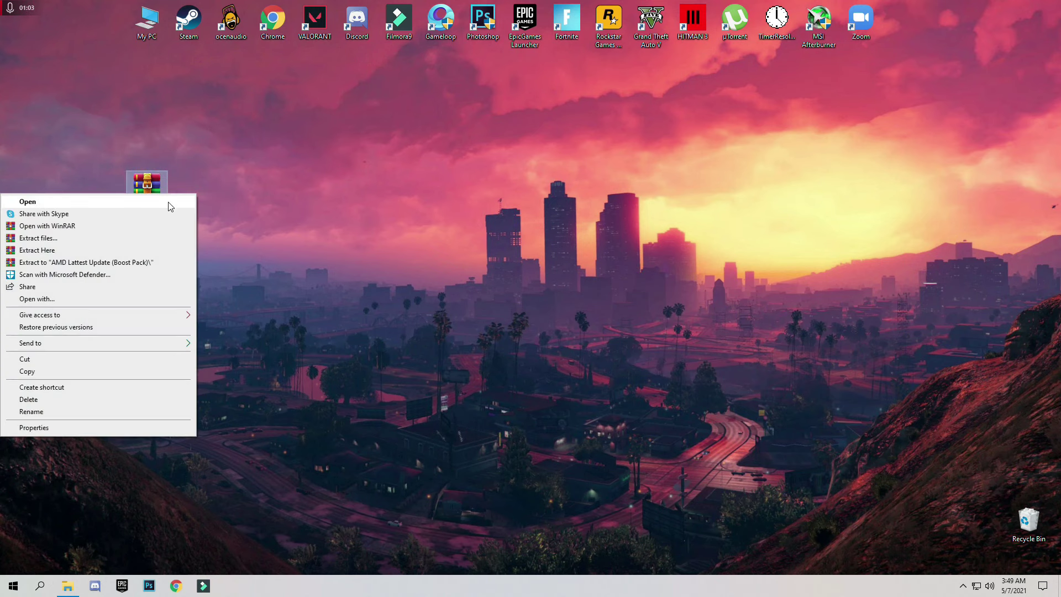
{"action": "left_click", "coordinate": [41, 251]}
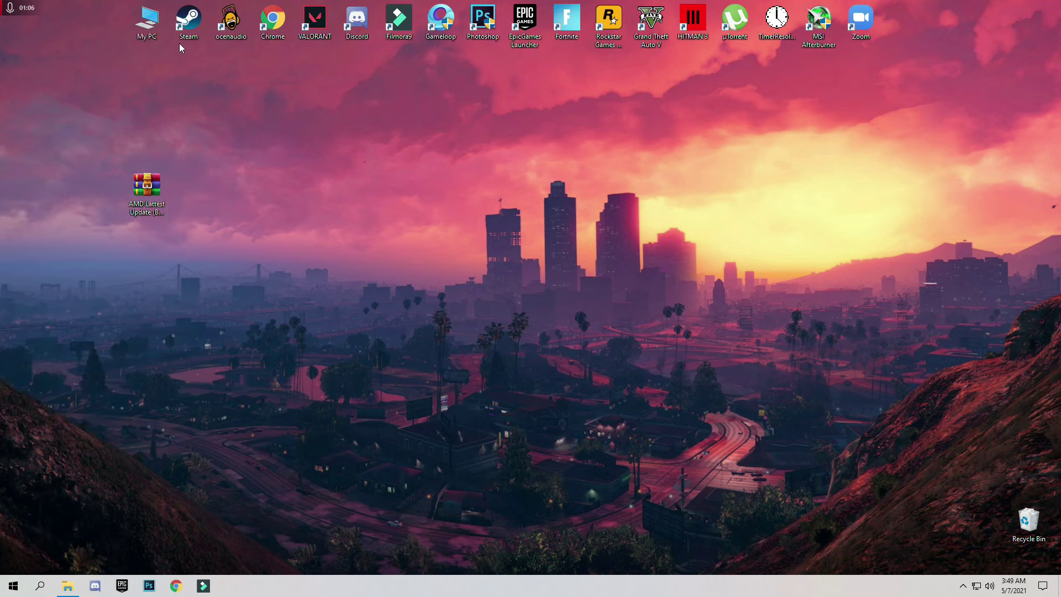
Step: Open the extracted Boost Pack folder maximized and enter its DirectX Properties folder
{"action": "left_click_drag", "start_coordinate": [21, 24], "coordinate": [321, 189]}
{"action": "double_click", "coordinate": [307, 209]}
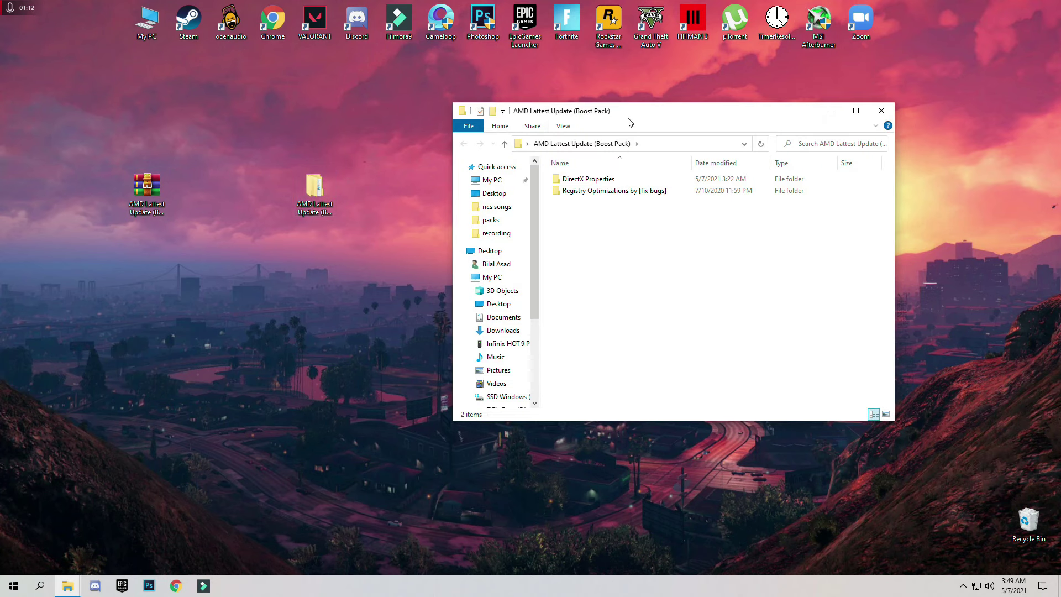
{"action": "double_click", "coordinate": [762, 112]}
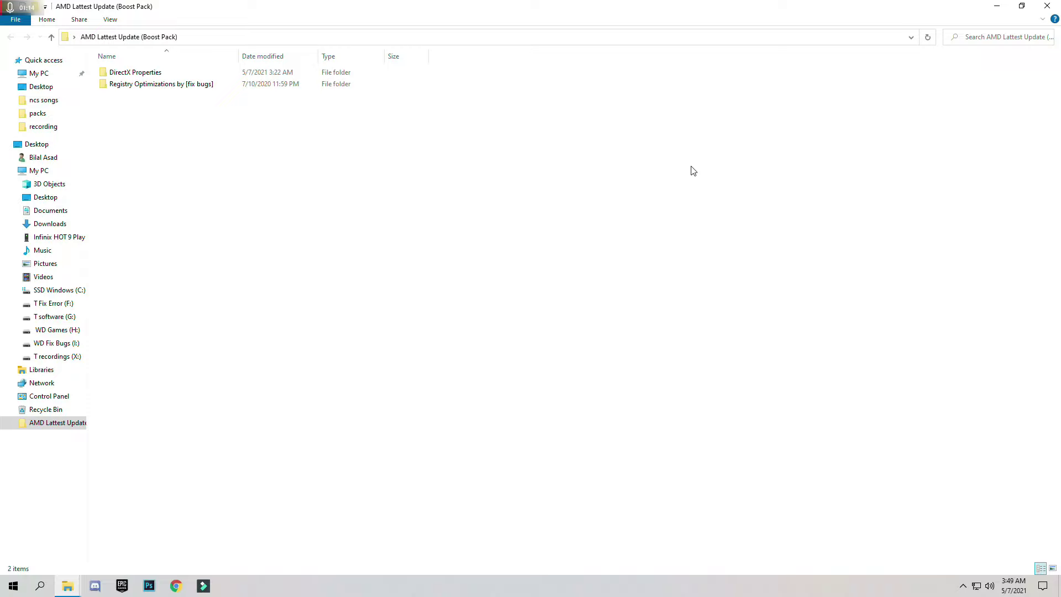
{"action": "left_click", "coordinate": [141, 77]}
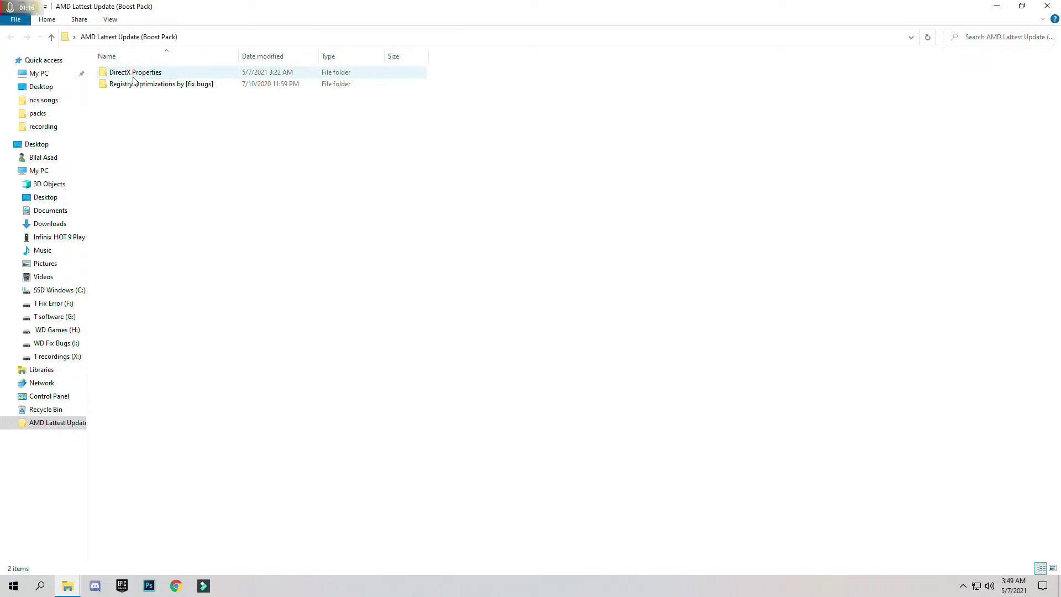
{"action": "double_click", "coordinate": [141, 77]}
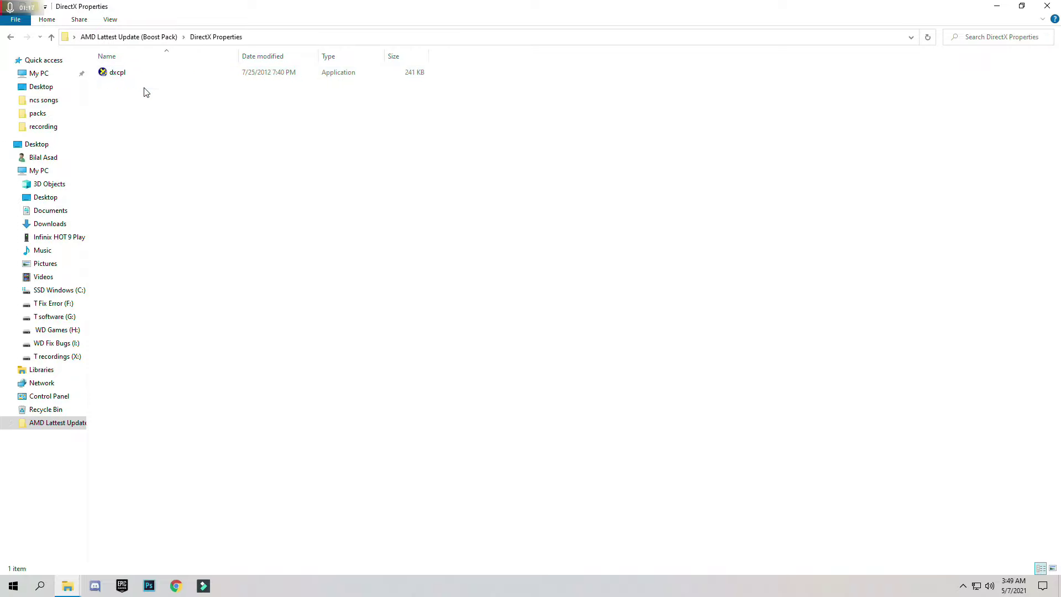
Step: Run dxcpl as administrator and approve the permission prompt
{"action": "right_click", "coordinate": [117, 73]}
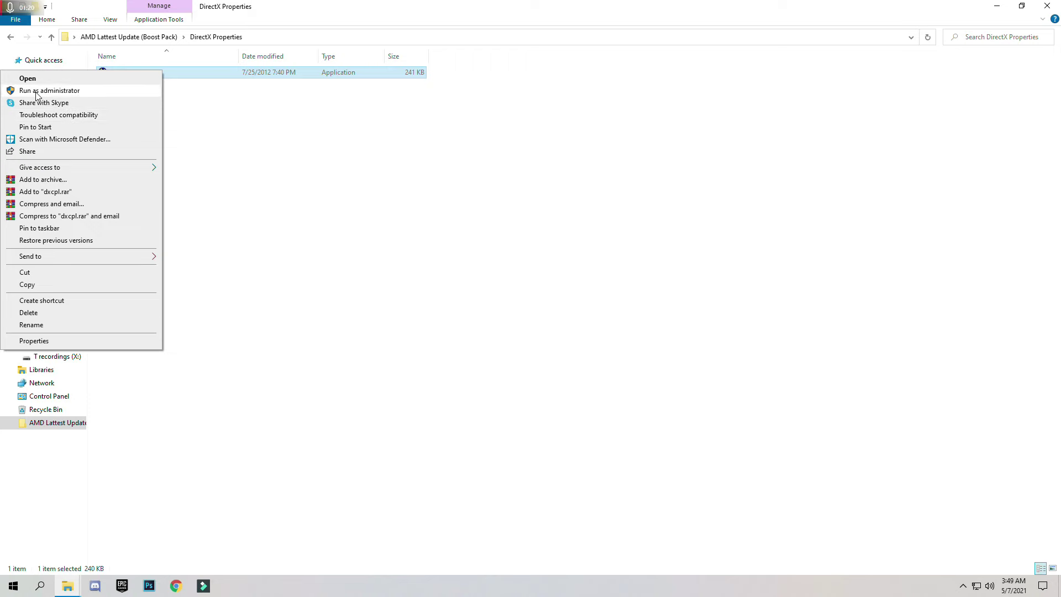
{"action": "left_click", "coordinate": [49, 91]}
{"action": "left_click", "coordinate": [474, 369]}
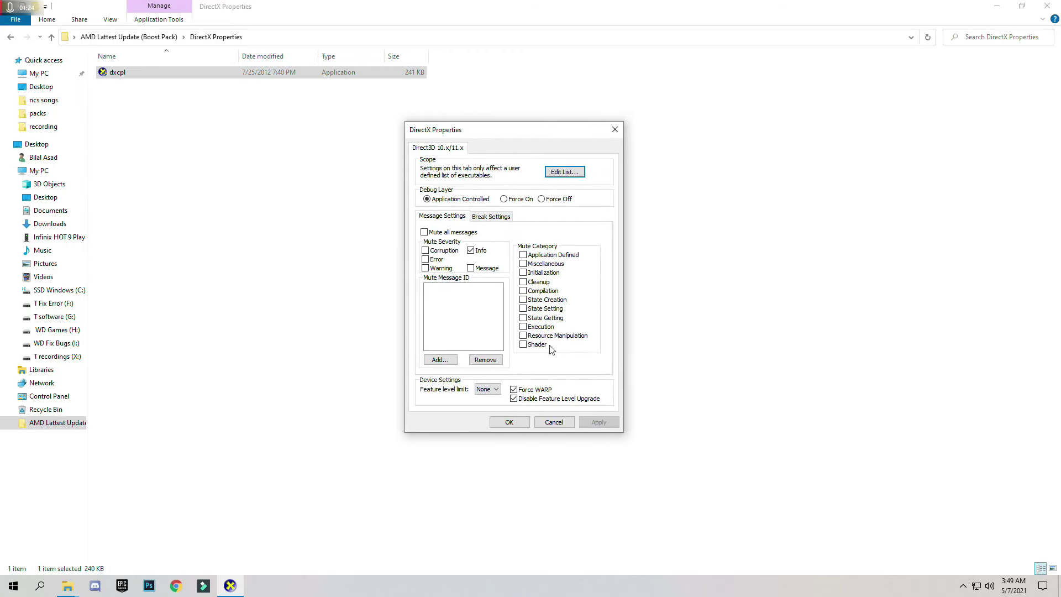
Step: Add EpicGamesLauncher.exe to the Direct3D 10.x/11.x executable list and apply the settings
{"action": "left_click", "coordinate": [565, 172]}
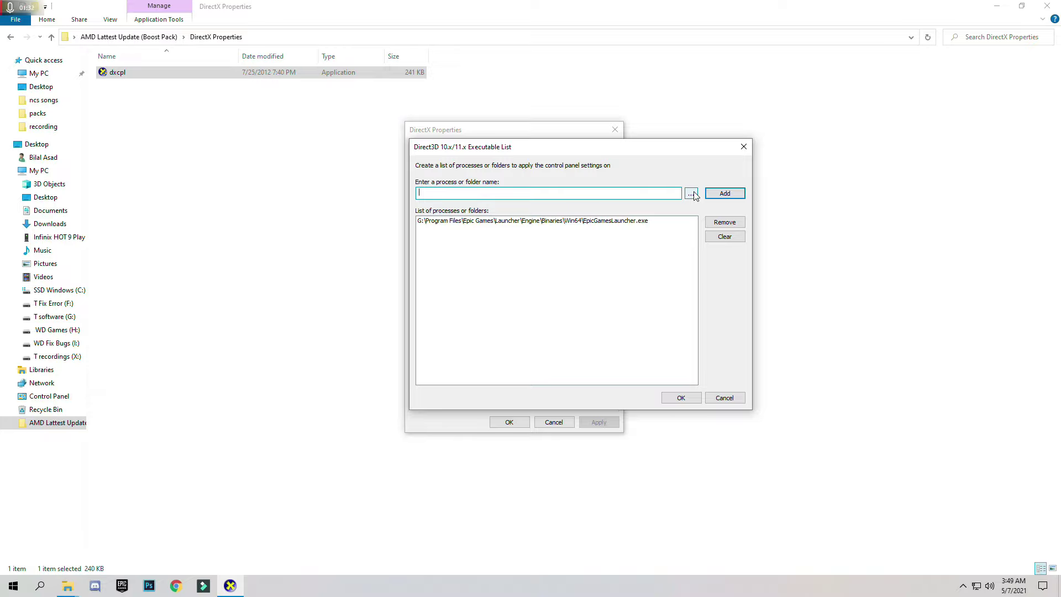
{"action": "left_click", "coordinate": [692, 193]}
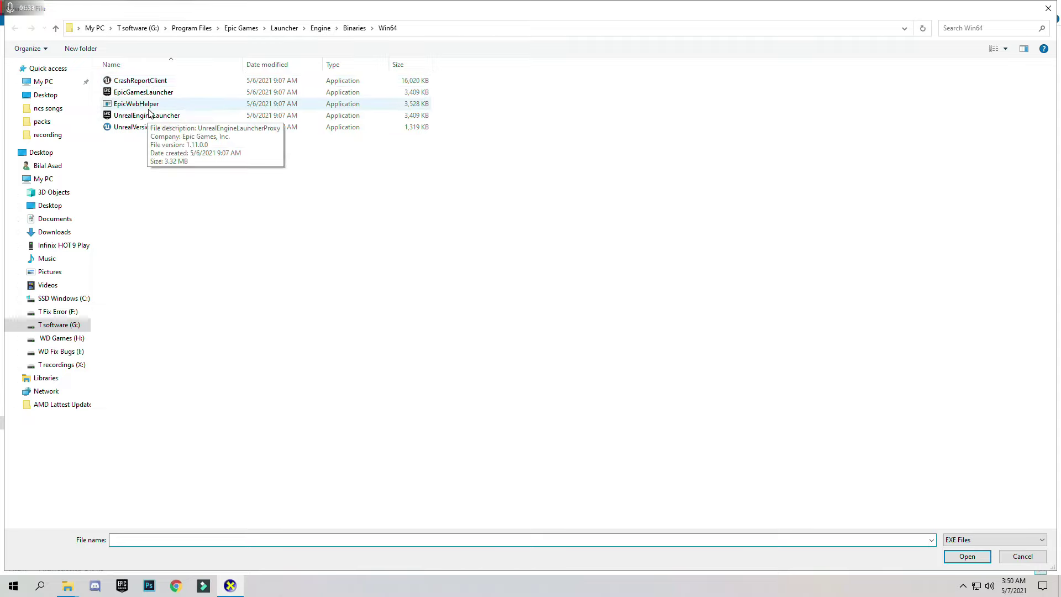
{"action": "left_click", "coordinate": [130, 95]}
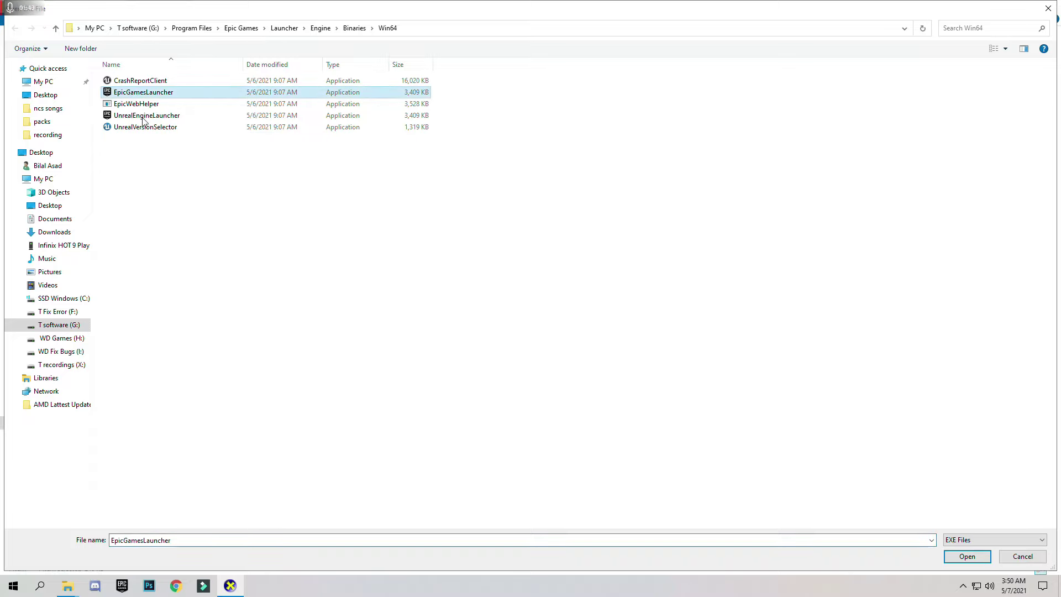
{"action": "left_click", "coordinate": [962, 557]}
{"action": "left_click", "coordinate": [714, 197]}
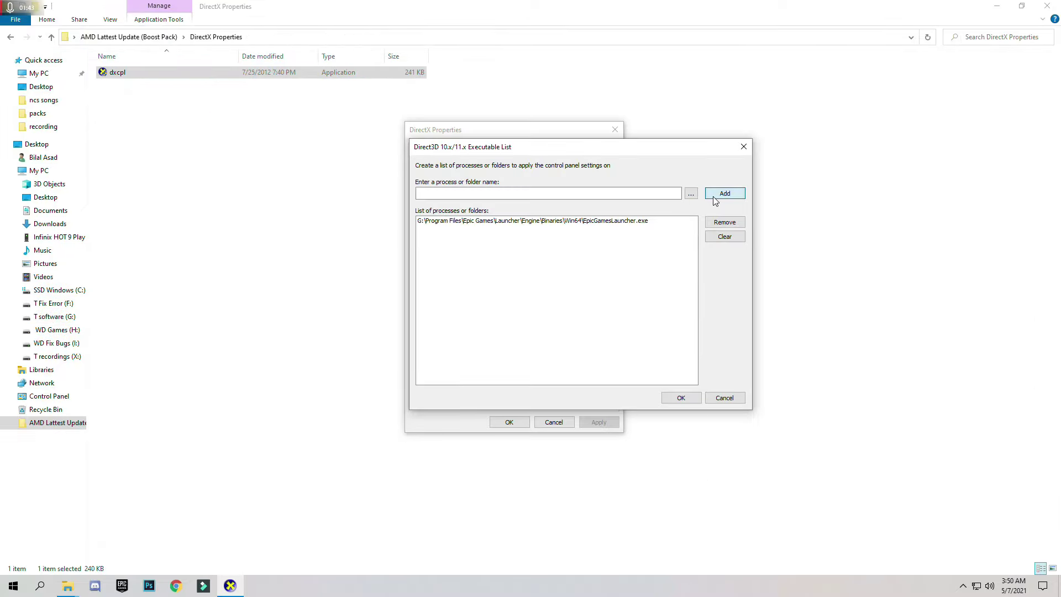
{"action": "left_click", "coordinate": [653, 222]}
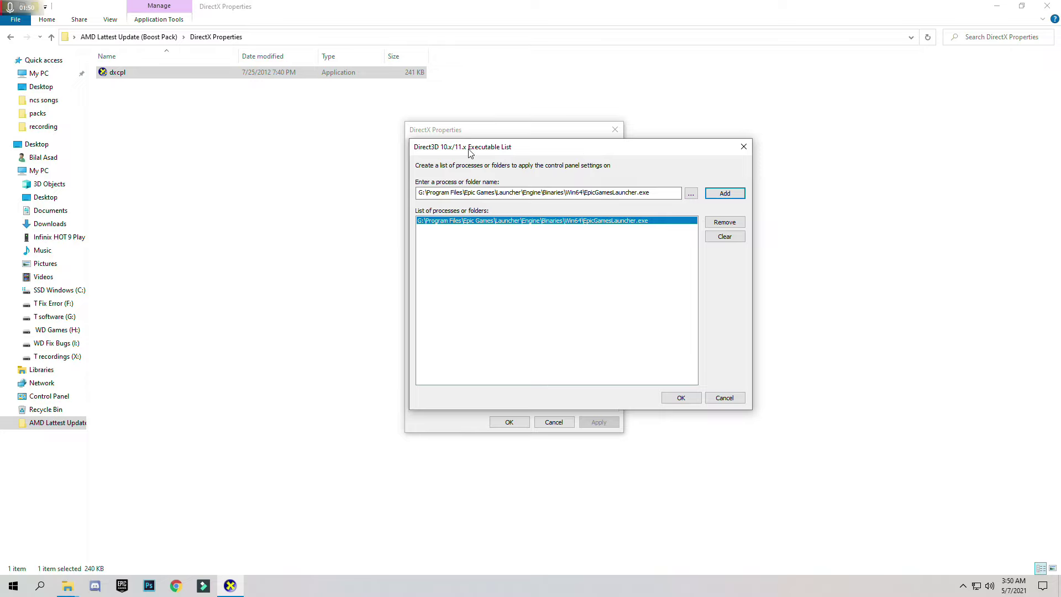
{"action": "left_click_drag", "start_coordinate": [548, 150], "coordinate": [610, 123]}
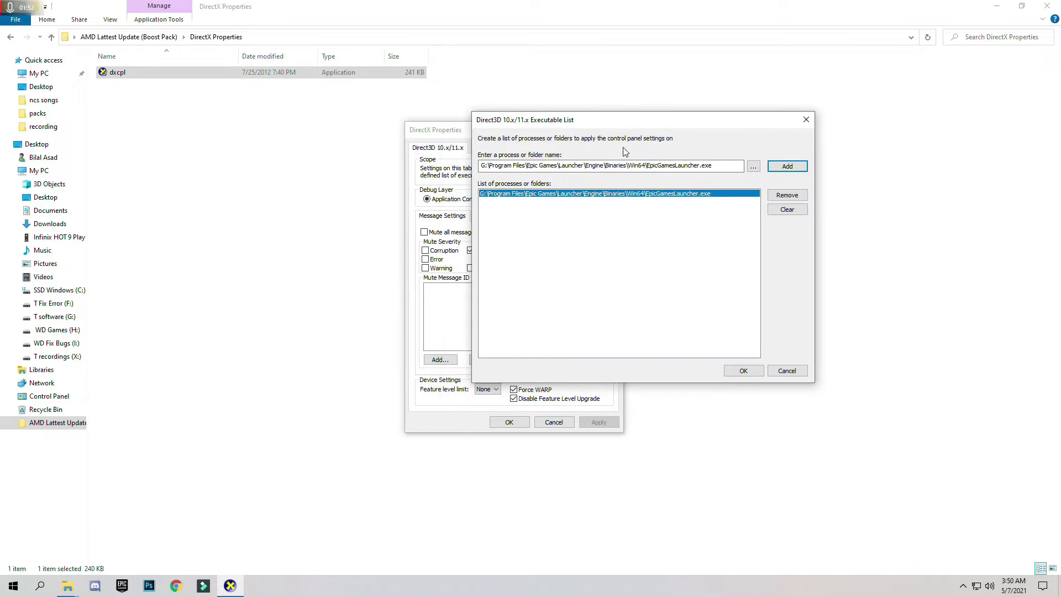
{"action": "left_click", "coordinate": [744, 370]}
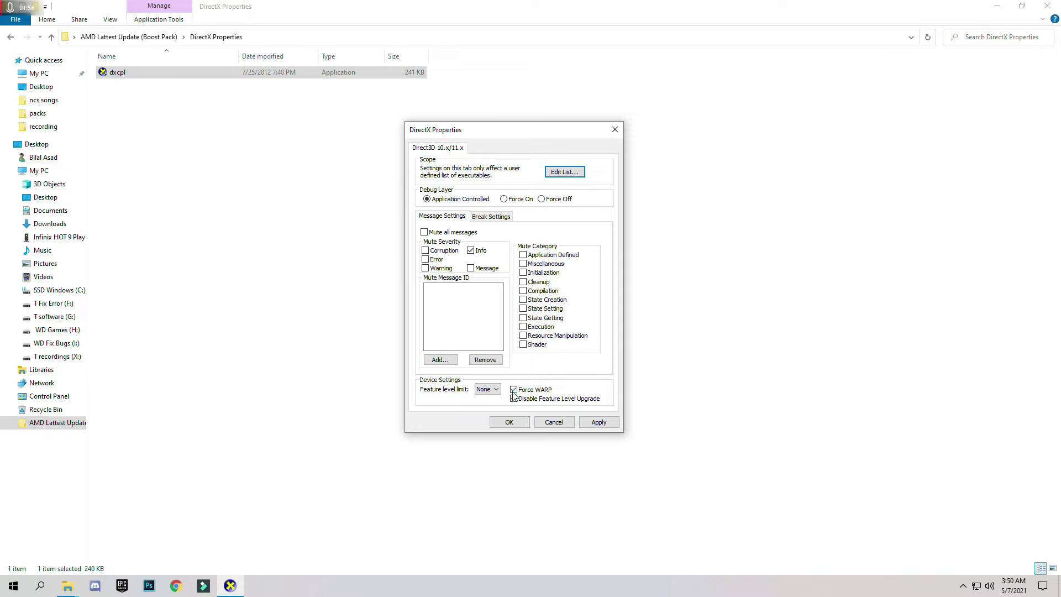
{"action": "left_click", "coordinate": [595, 423]}
Step: Close DirectX settings and open the Registry Optimizations by [fix bugs] folder in Boost Pack
{"action": "left_click", "coordinate": [509, 422]}
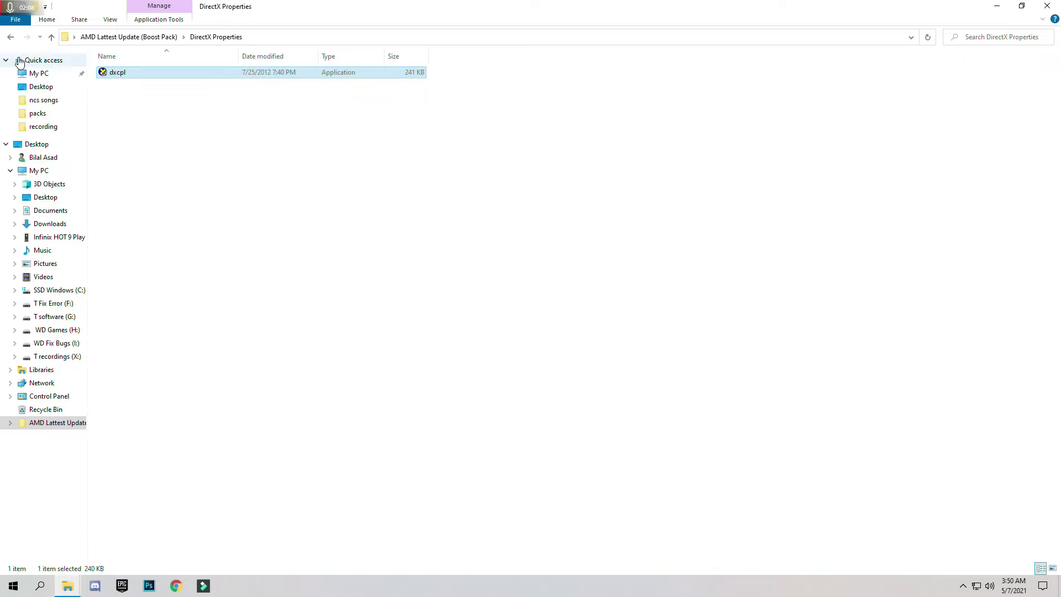
{"action": "left_click", "coordinate": [11, 38]}
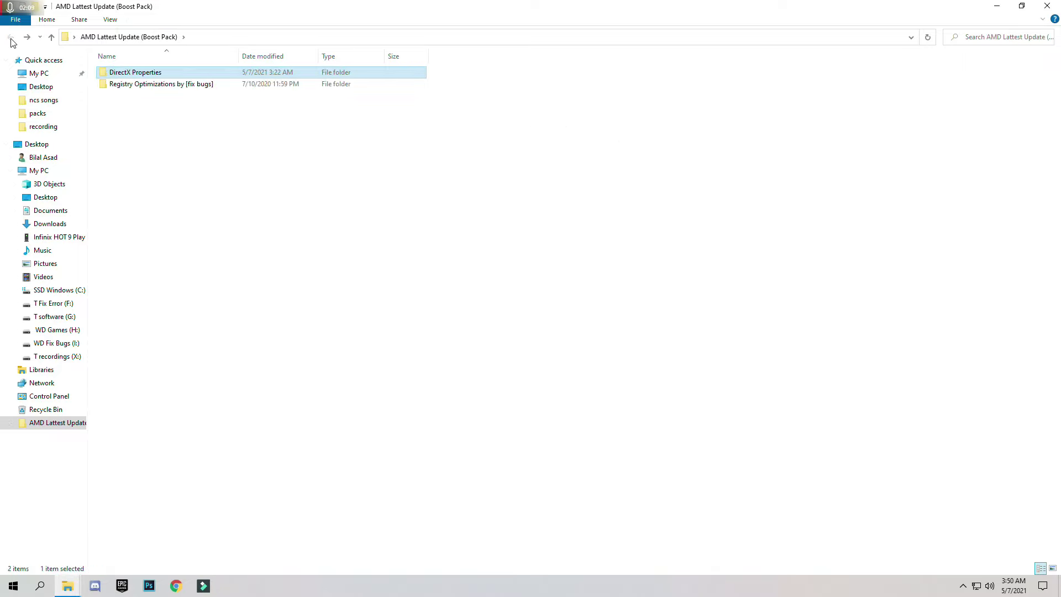
{"action": "double_click", "coordinate": [146, 86]}
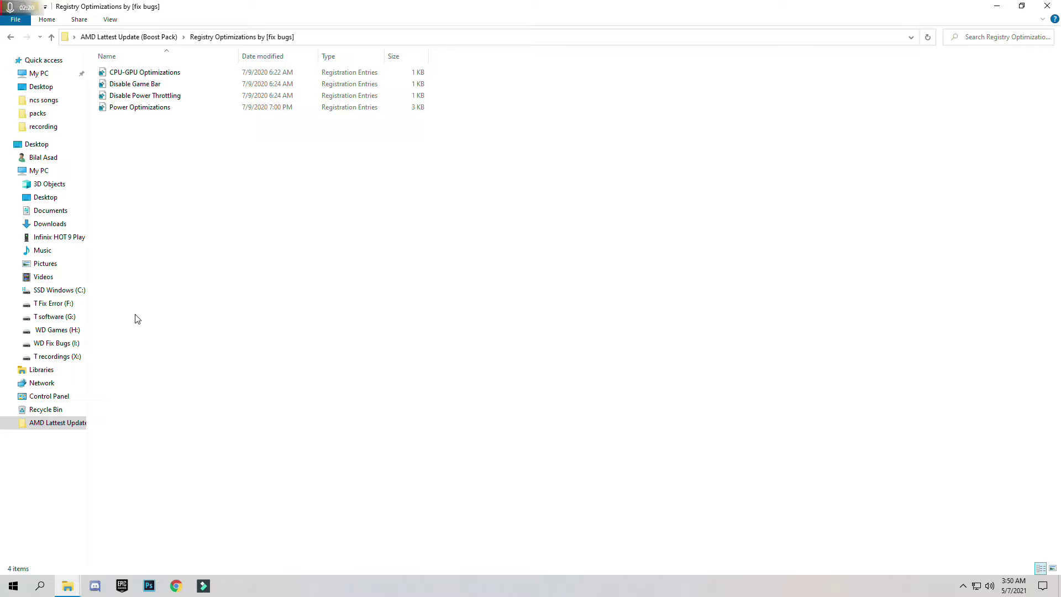
Step: Merge CPU-GPU Optimizations.reg into the registry, confirming both prompts
{"action": "right_click", "coordinate": [147, 77]}
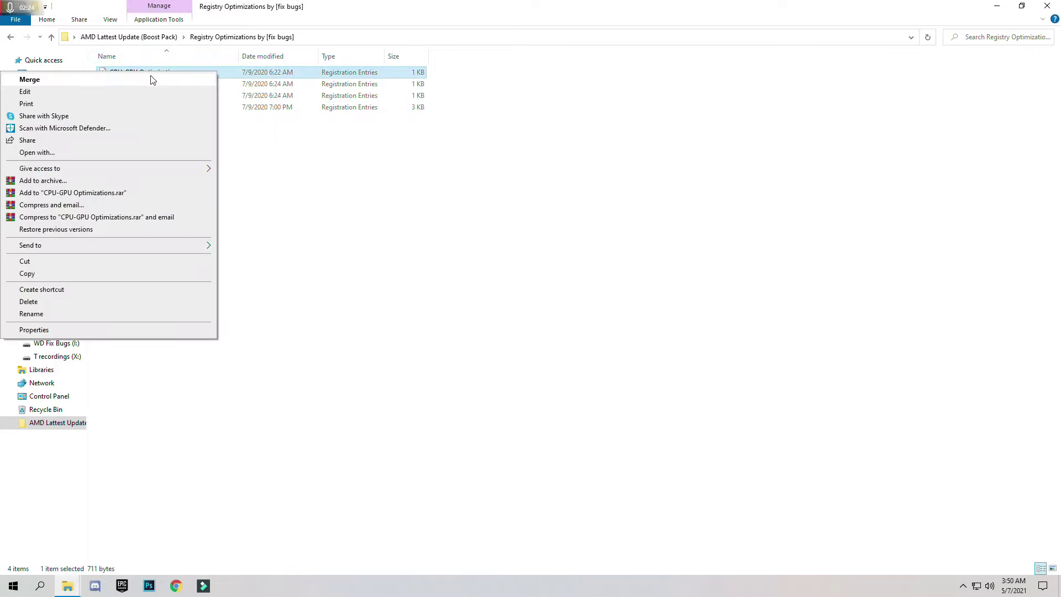
{"action": "left_click", "coordinate": [151, 79]}
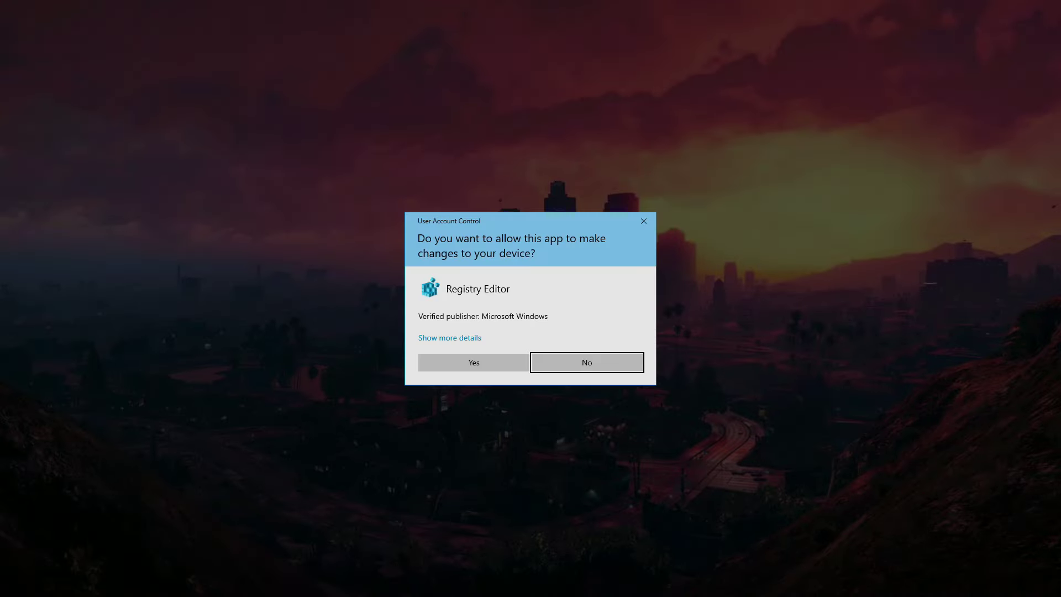
{"action": "left_click", "coordinate": [474, 362]}
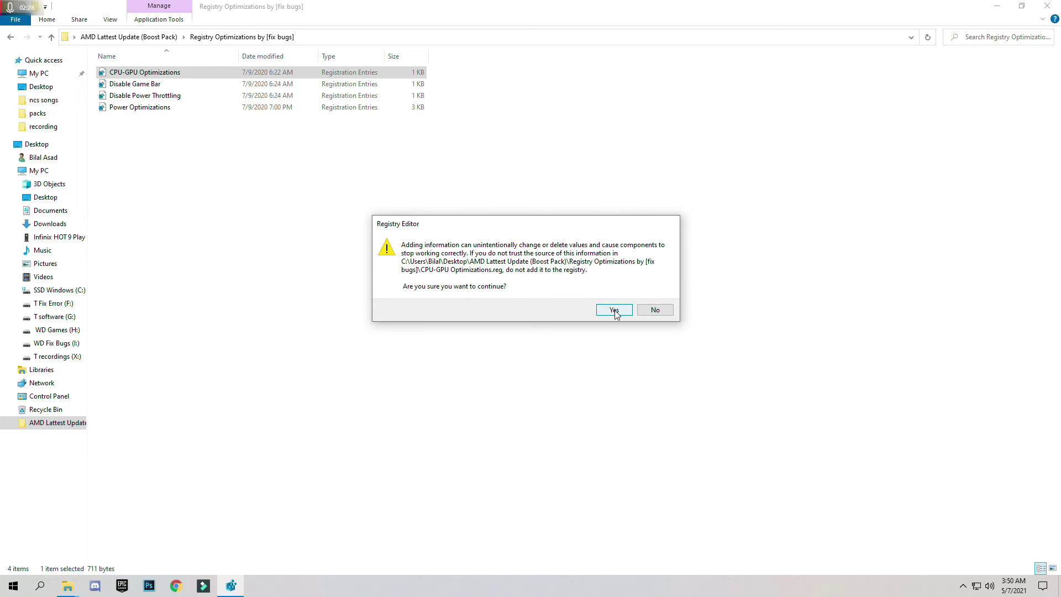
{"action": "left_click", "coordinate": [615, 311]}
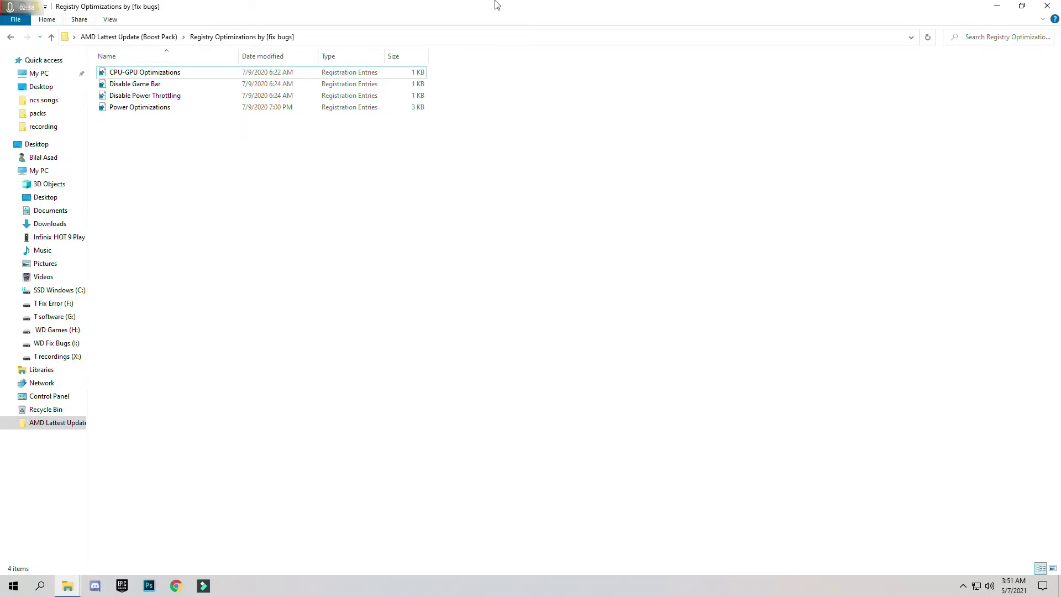
Step: Close the Registry Optimizations window and open Display settings from the desktop menu
{"action": "left_click", "coordinate": [1048, 5]}
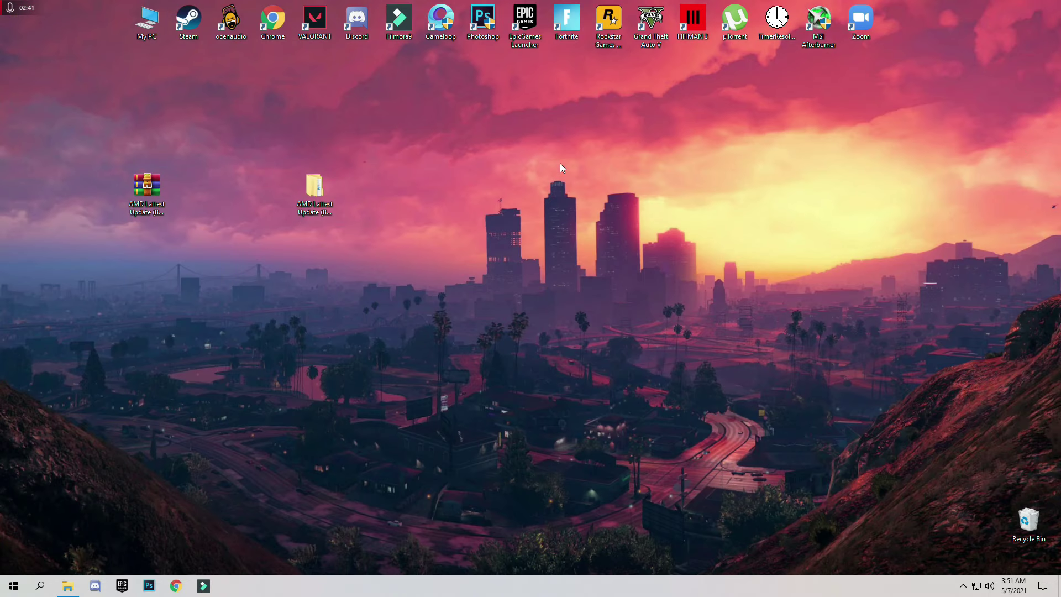
{"action": "right_click", "coordinate": [549, 144]}
{"action": "right_click", "coordinate": [648, 214]}
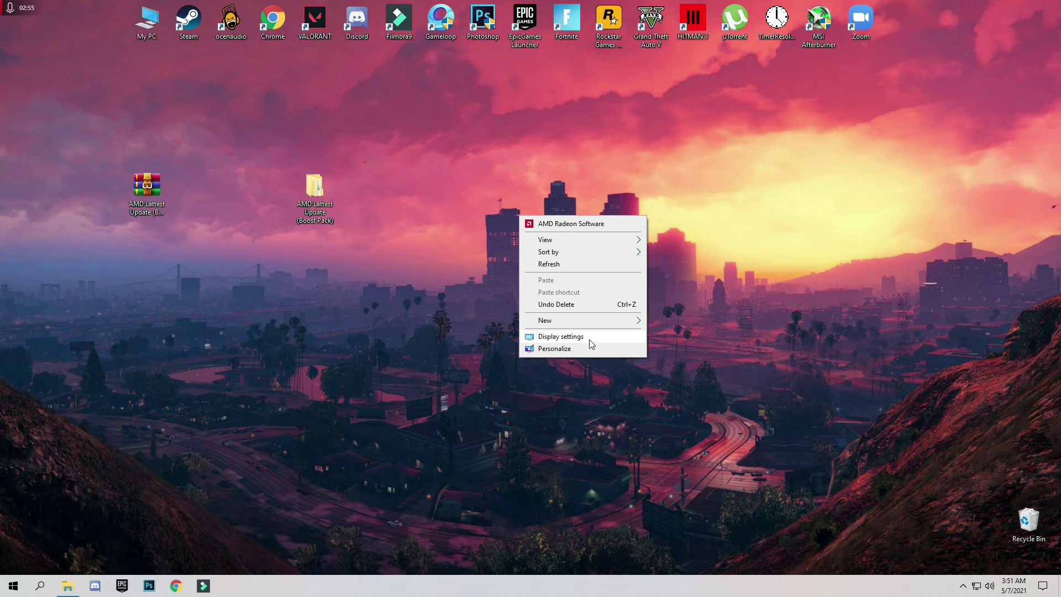
{"action": "left_click", "coordinate": [495, 185]}
{"action": "right_click", "coordinate": [495, 185]}
{"action": "left_click", "coordinate": [555, 200]}
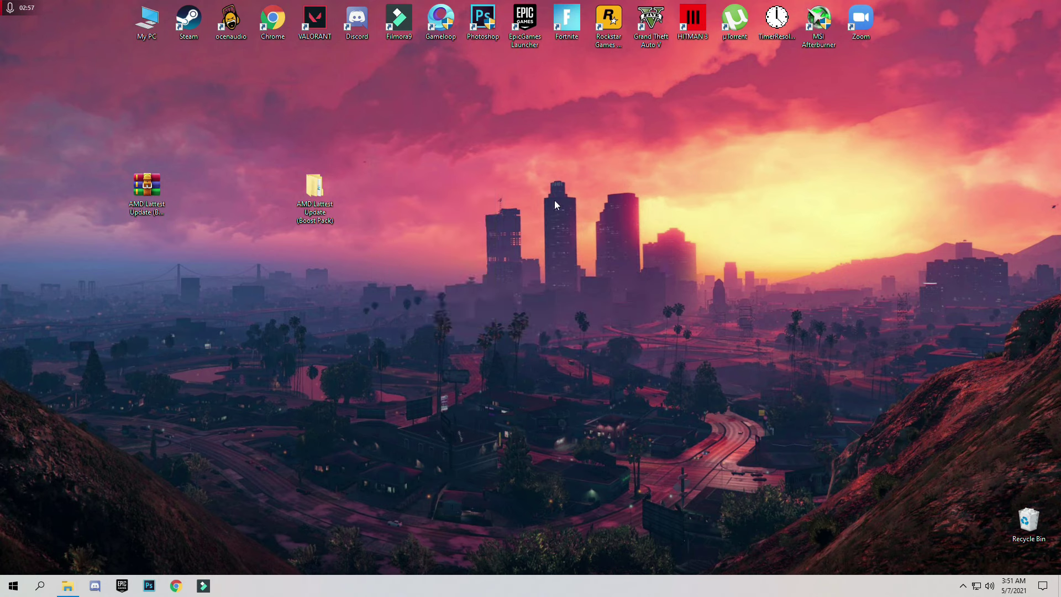
{"action": "right_click", "coordinate": [555, 200]}
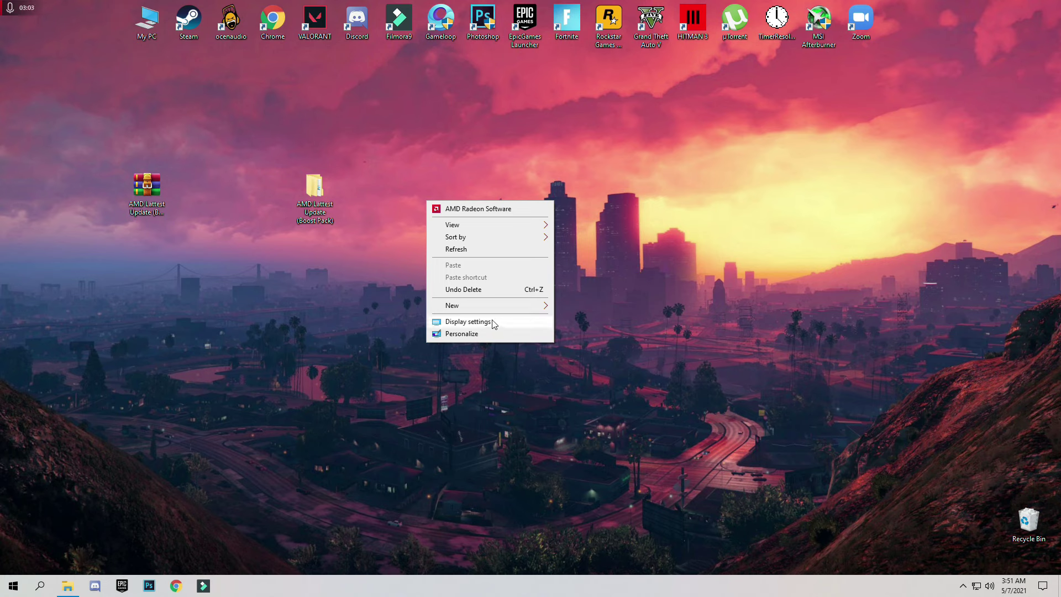
{"action": "right_click", "coordinate": [548, 120]}
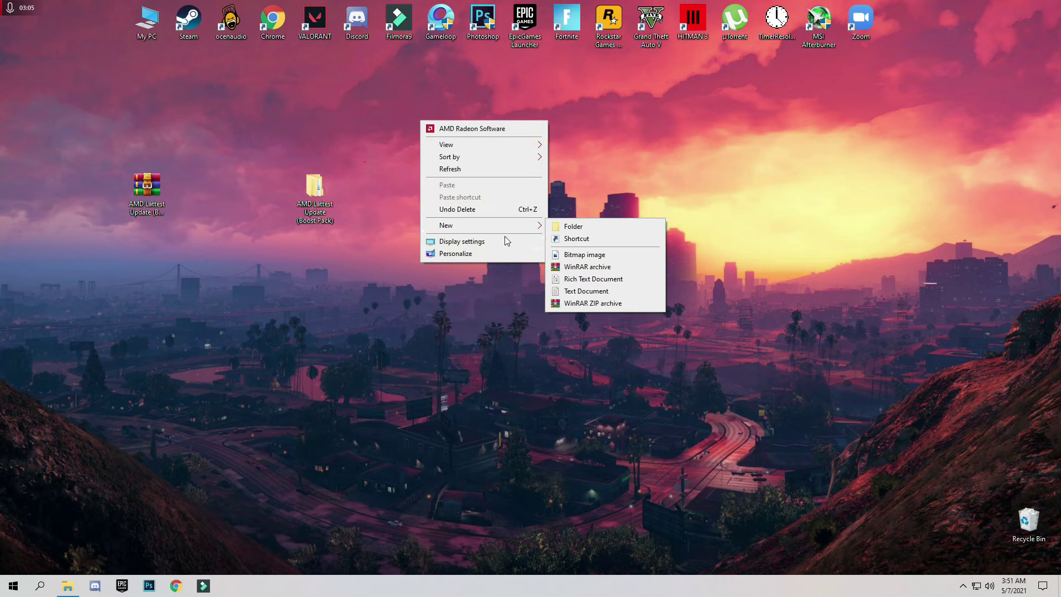
{"action": "left_click", "coordinate": [464, 242]}
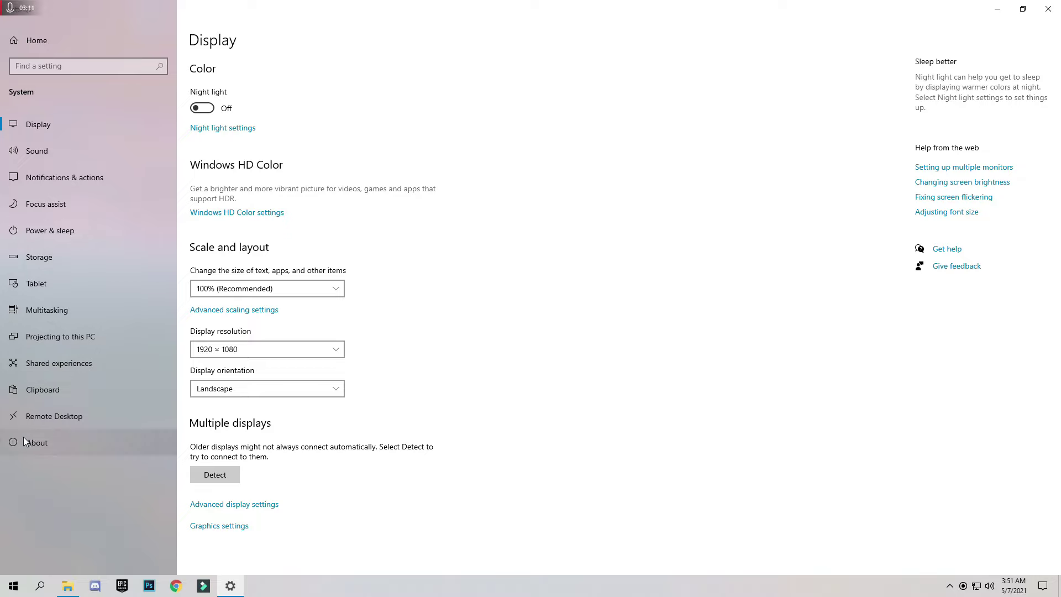
Step: Confirm About shows Windows 10 Pro version 20H2, close Settings, and open Action Center
{"action": "left_click", "coordinate": [50, 442]}
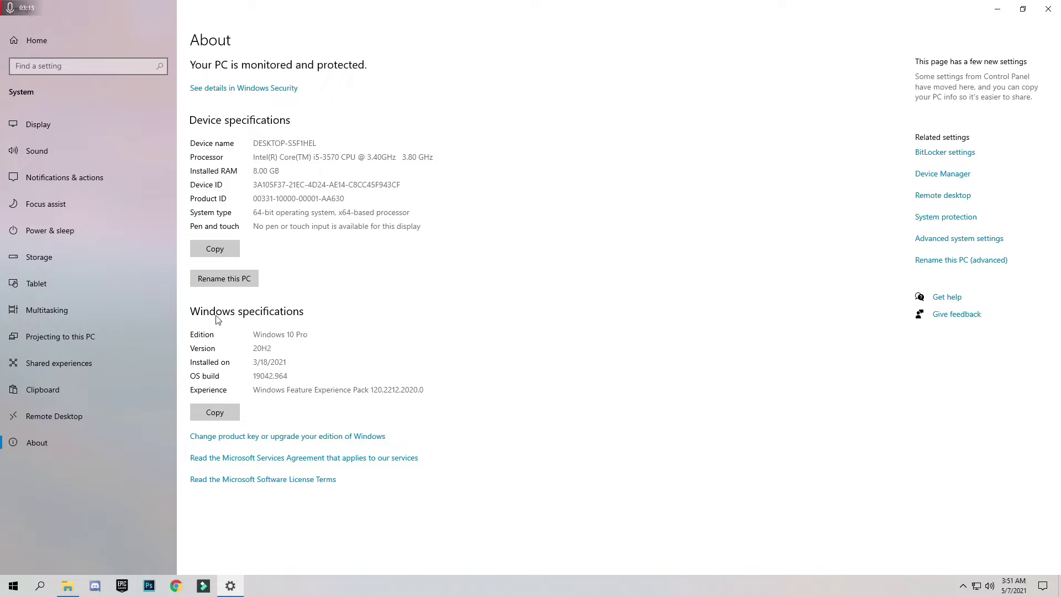
{"action": "left_click_drag", "start_coordinate": [284, 346], "coordinate": [250, 353]}
{"action": "left_click", "coordinate": [282, 350]}
{"action": "left_click", "coordinate": [1048, 8]}
{"action": "left_click", "coordinate": [1046, 585]}
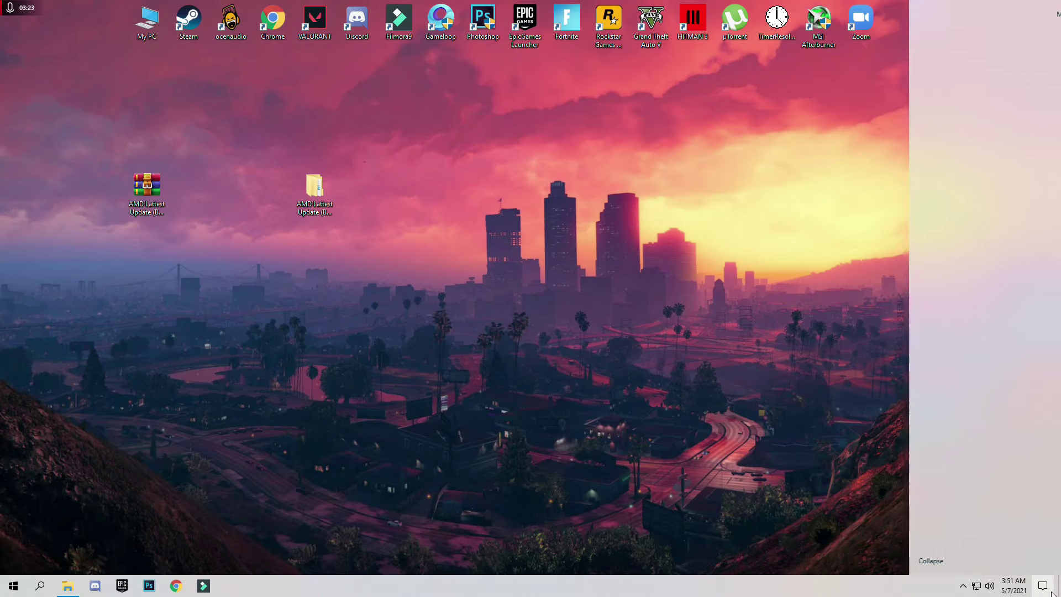
Step: Via All settings, go to Update & Security and run Check for updates
{"action": "left_click", "coordinate": [977, 486]}
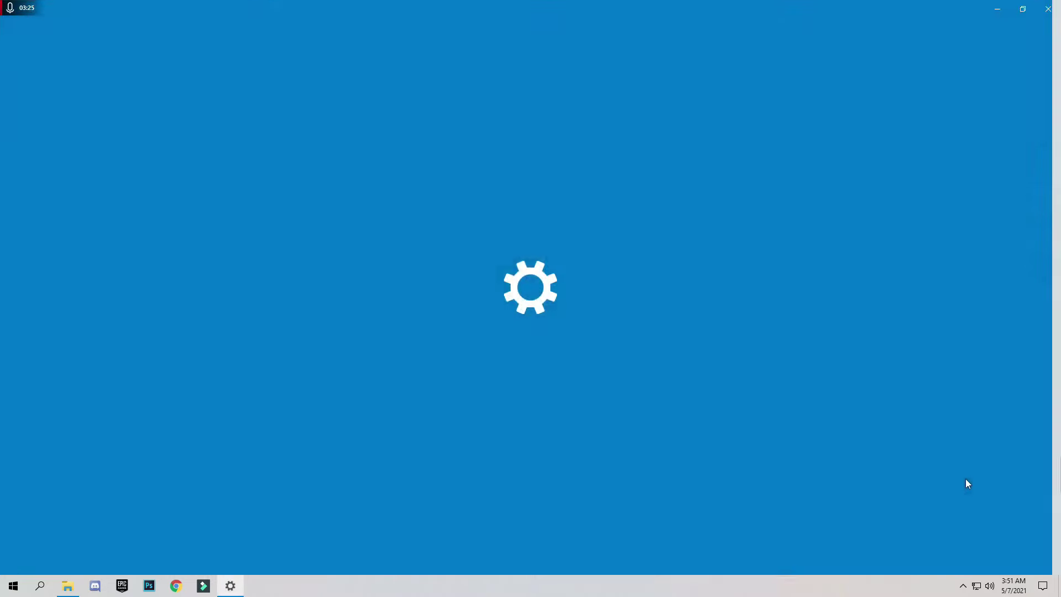
{"action": "left_click", "coordinate": [499, 322]}
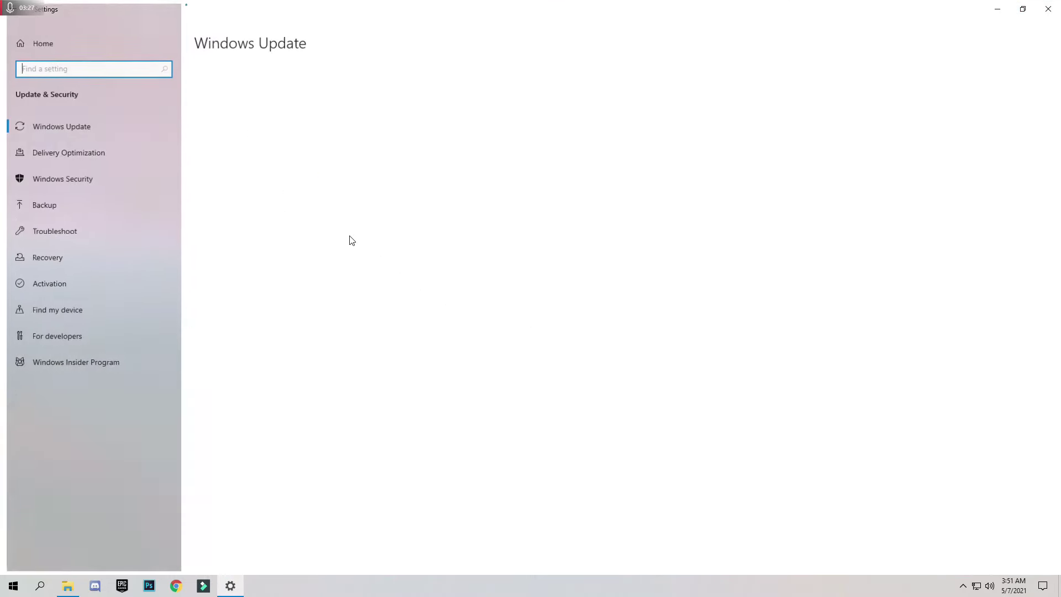
{"action": "left_click", "coordinate": [225, 108]}
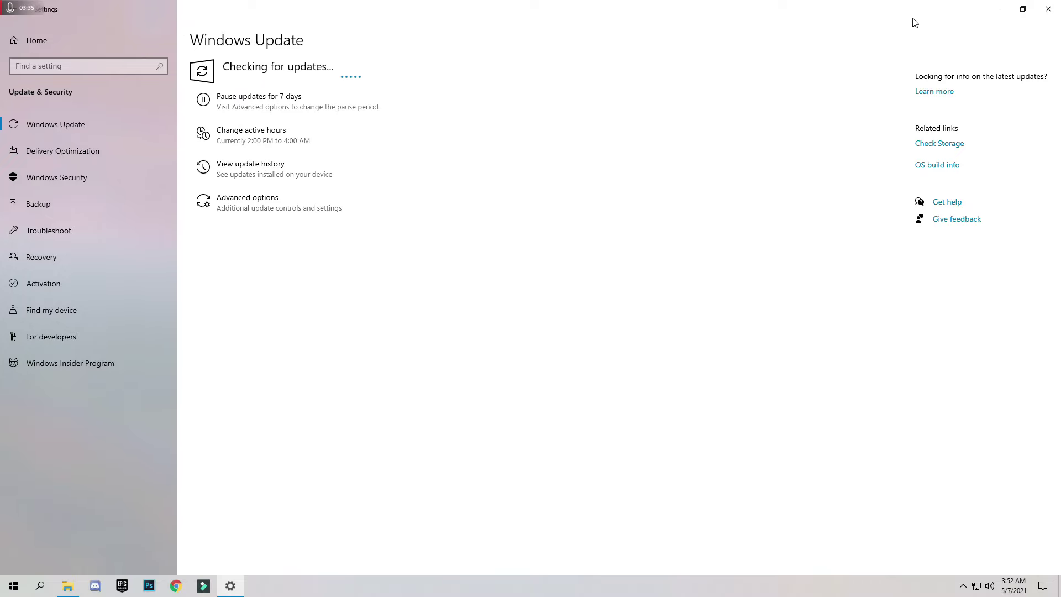
{"action": "left_click", "coordinate": [997, 9]}
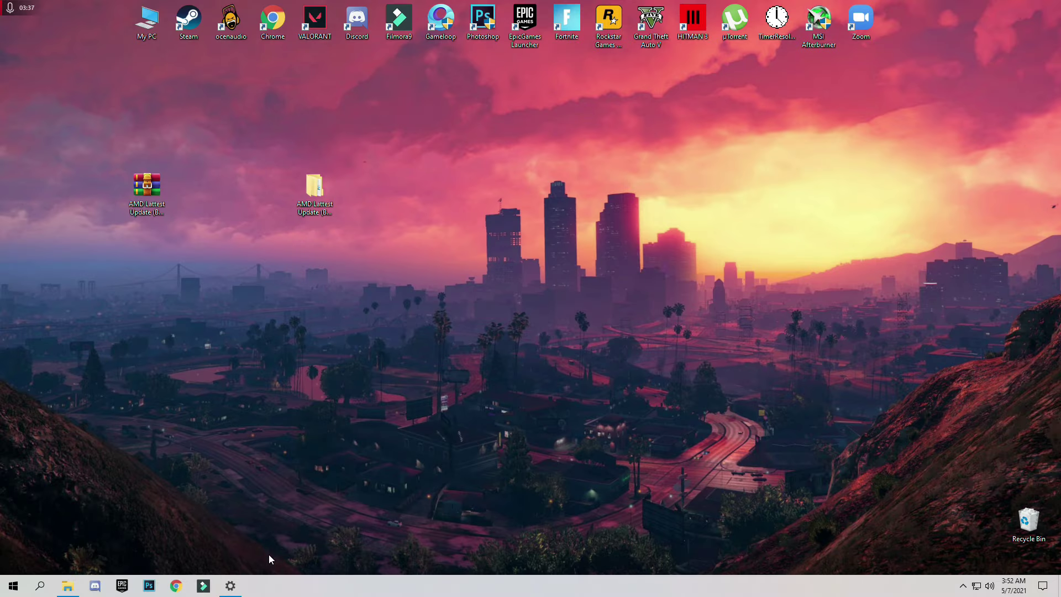
{"action": "left_click", "coordinate": [231, 585]}
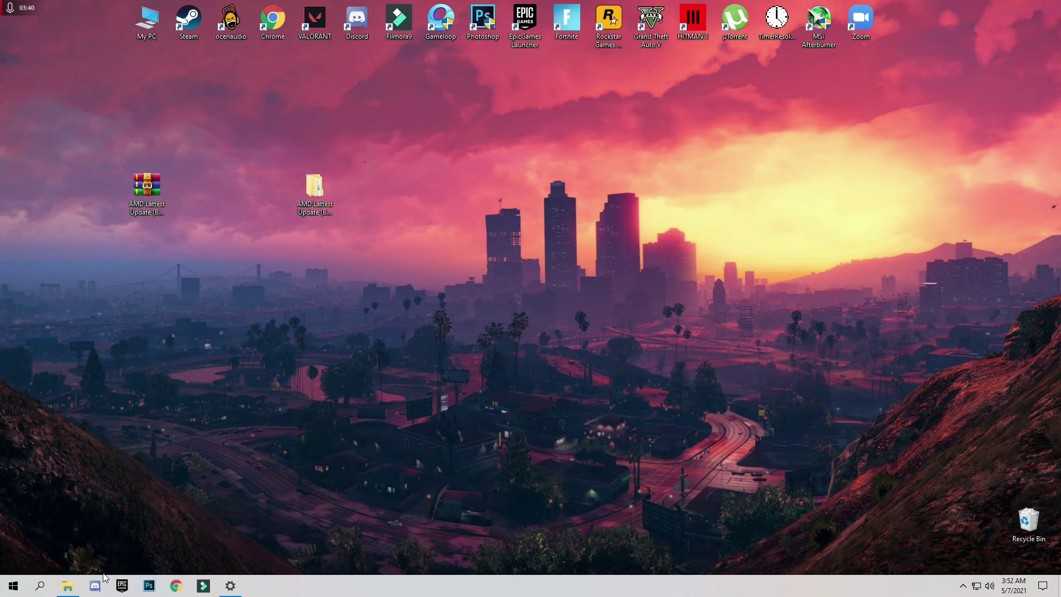
Step: Copy Windows10Upgrade9252 from T software (G:) > softwares to the desktop, then close Explorer
{"action": "left_click", "coordinate": [67, 585]}
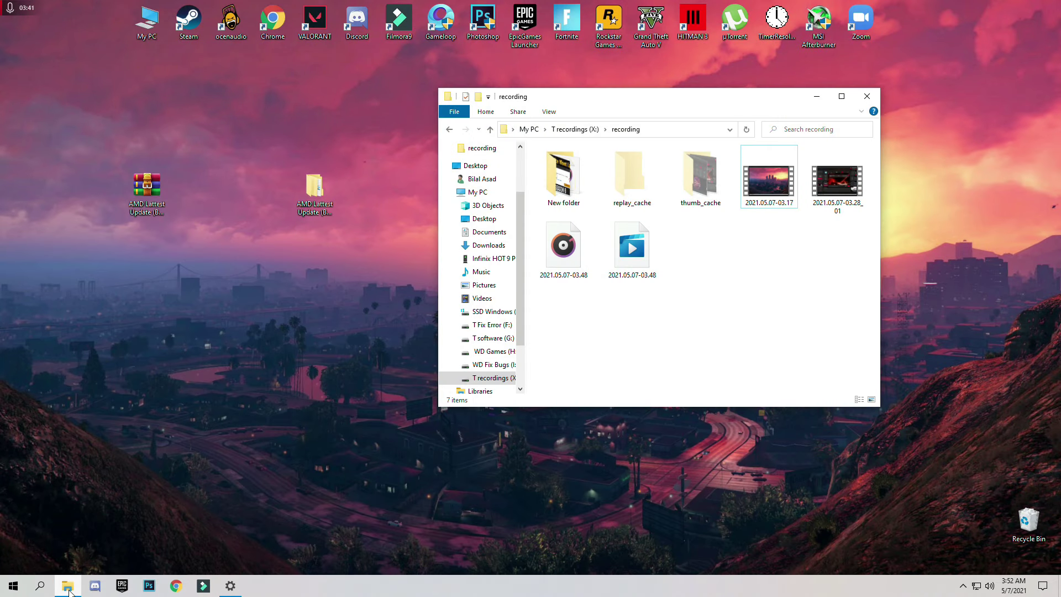
{"action": "left_click", "coordinate": [493, 337]}
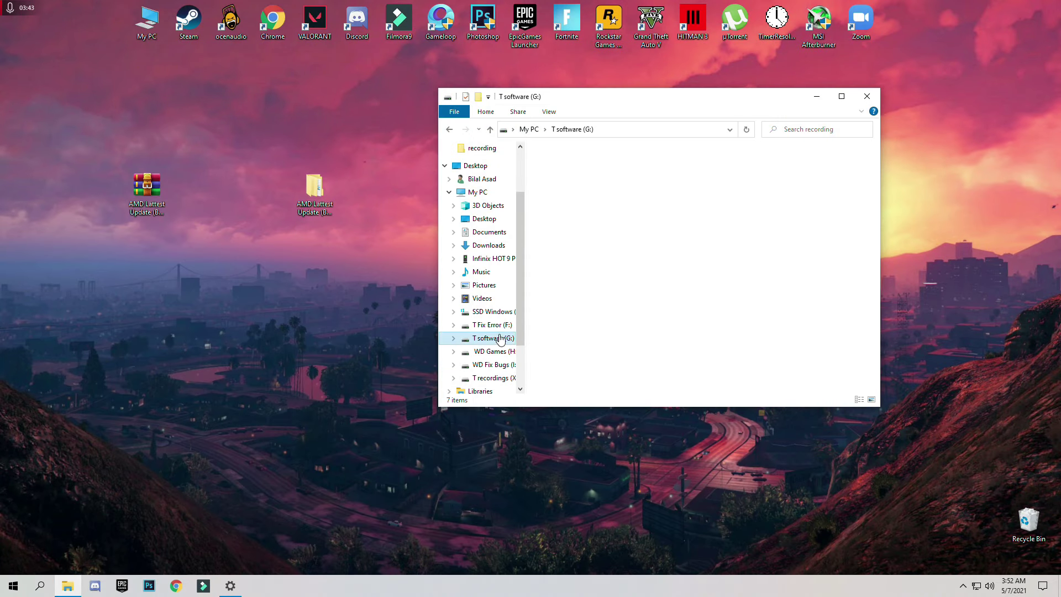
{"action": "double_click", "coordinate": [564, 223]}
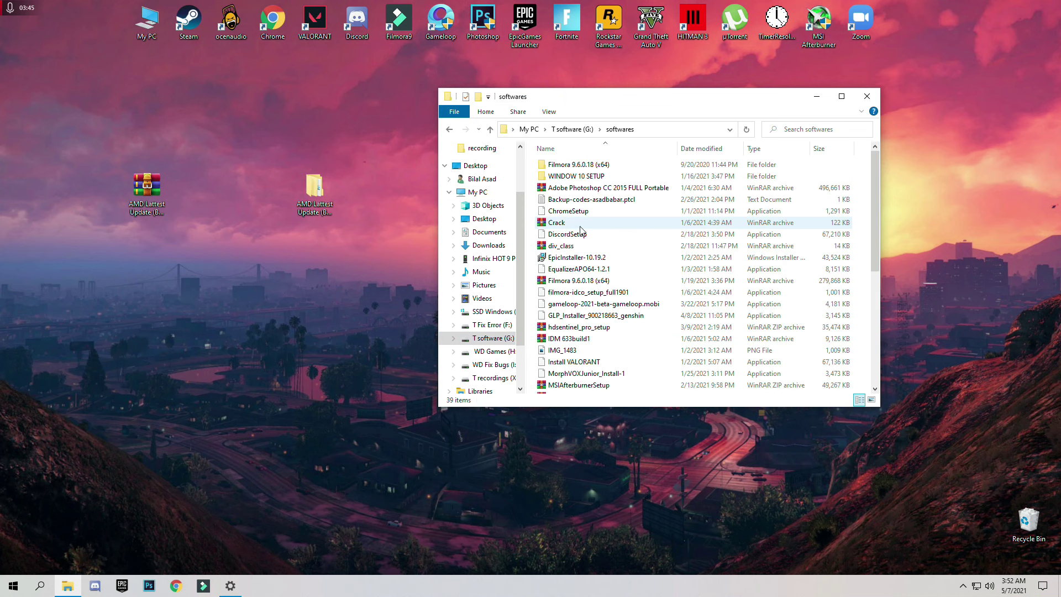
{"action": "scroll", "coordinate": [564, 248], "scroll_direction": "down", "scroll_amount": 6}
{"action": "left_click_drag", "start_coordinate": [564, 366], "coordinate": [239, 322]}
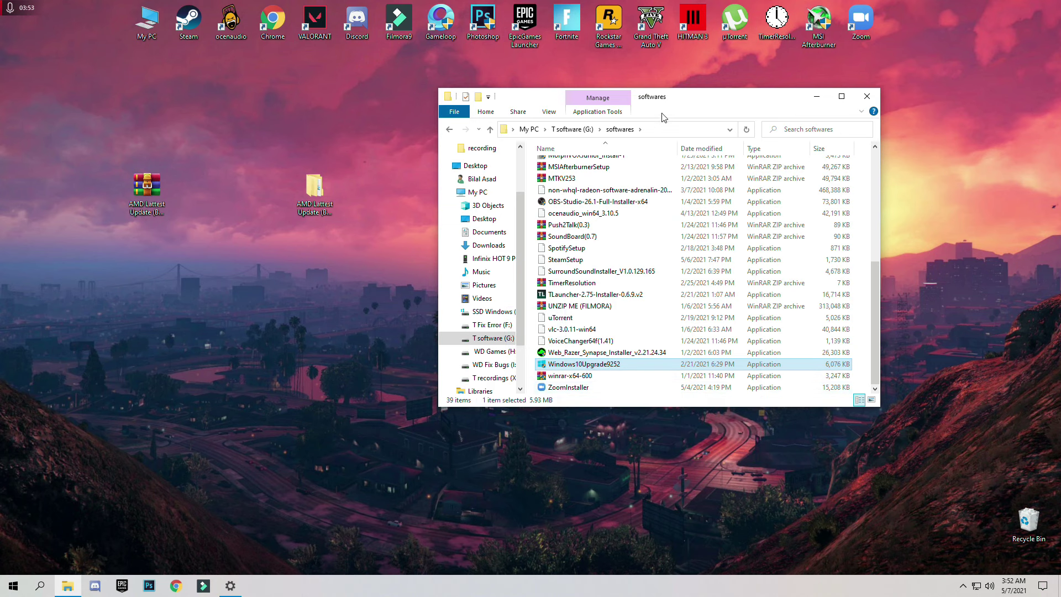
{"action": "left_click_drag", "start_coordinate": [690, 100], "coordinate": [780, 81]}
{"action": "left_click_drag", "start_coordinate": [666, 349], "coordinate": [441, 309]}
{"action": "left_click", "coordinate": [957, 79]}
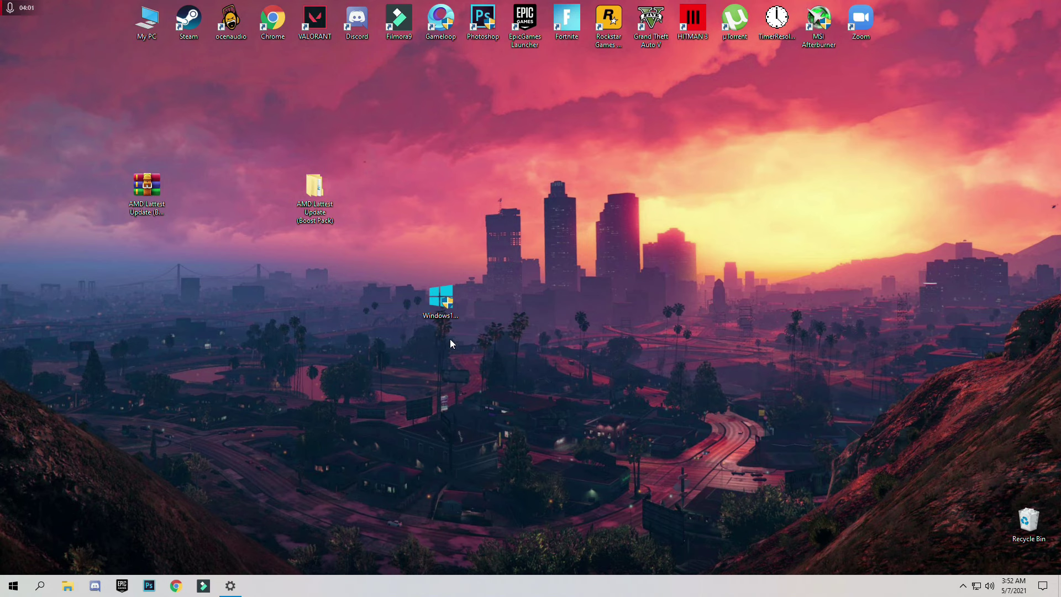
Step: Reposition the Windows10Upgrade9252 icon, confirm the assistant reports the latest Windows 10, and exit
{"action": "left_click_drag", "start_coordinate": [440, 322], "coordinate": [462, 205]}
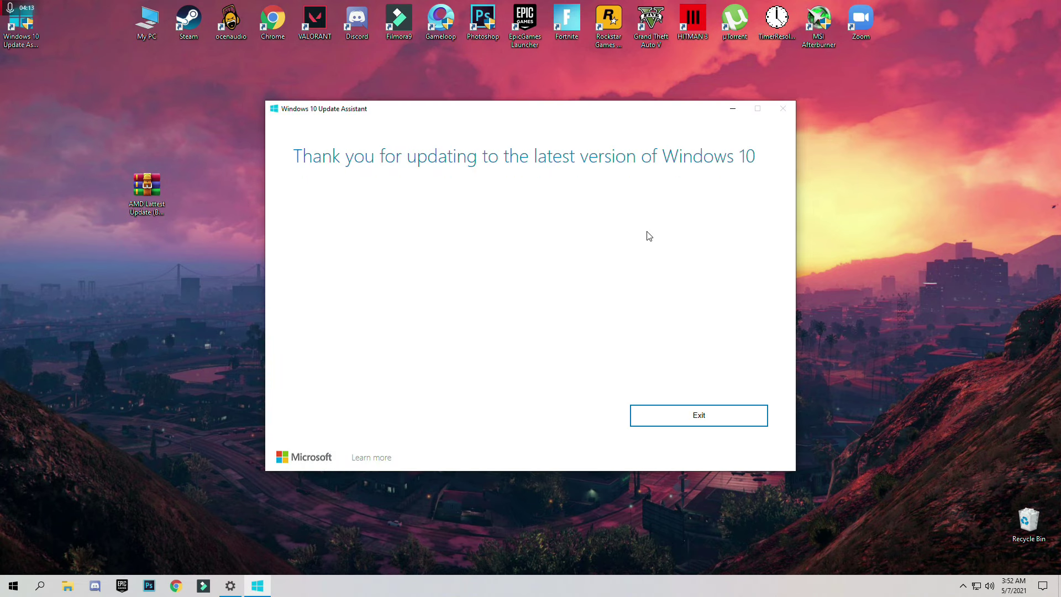
{"action": "left_click_drag", "start_coordinate": [532, 115], "coordinate": [597, 102]}
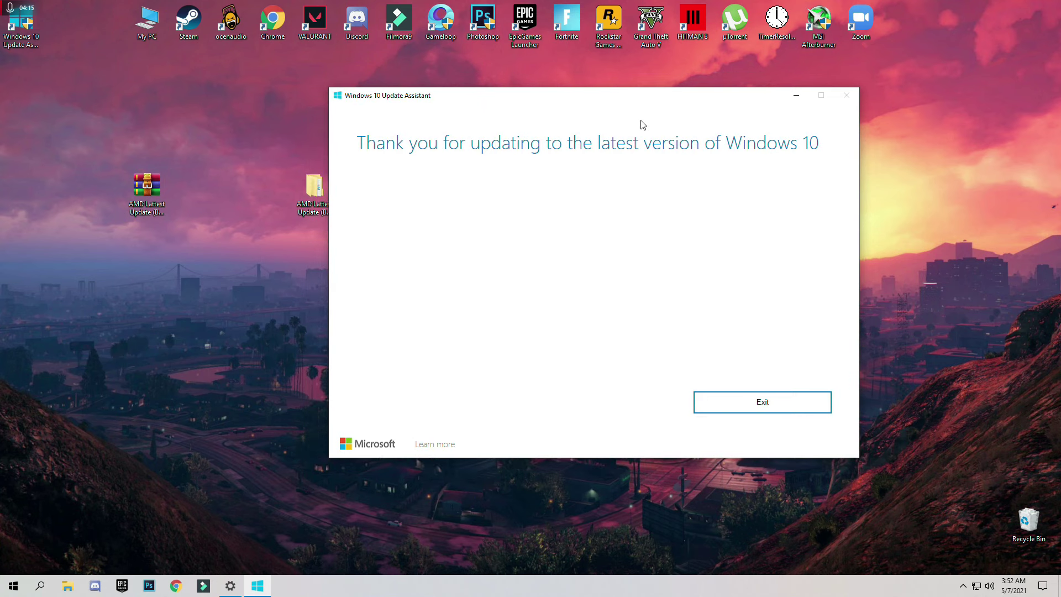
{"action": "left_click_drag", "start_coordinate": [696, 102], "coordinate": [819, 84]}
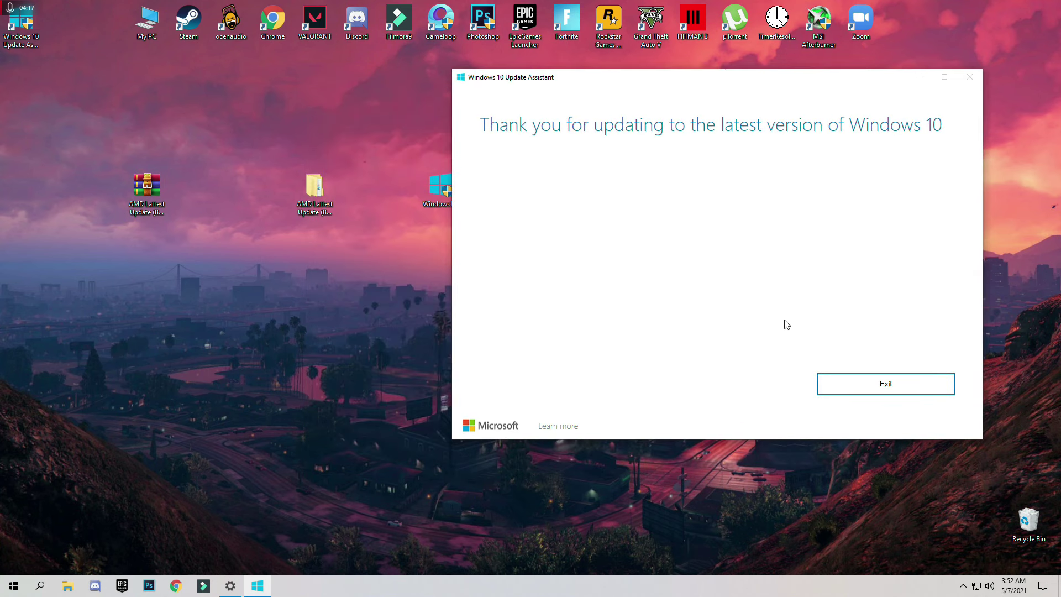
{"action": "left_click", "coordinate": [844, 392]}
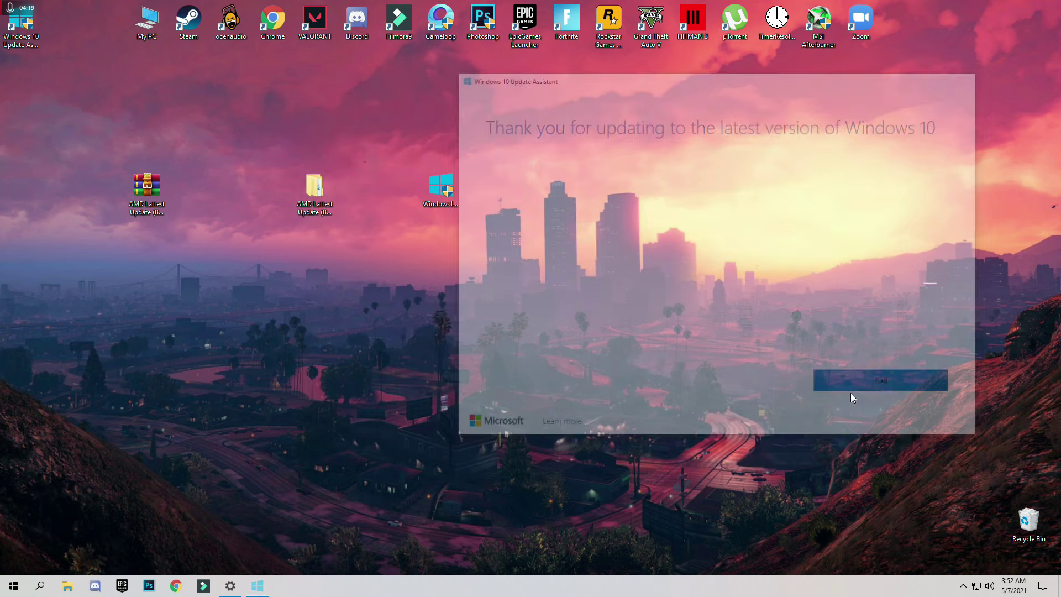